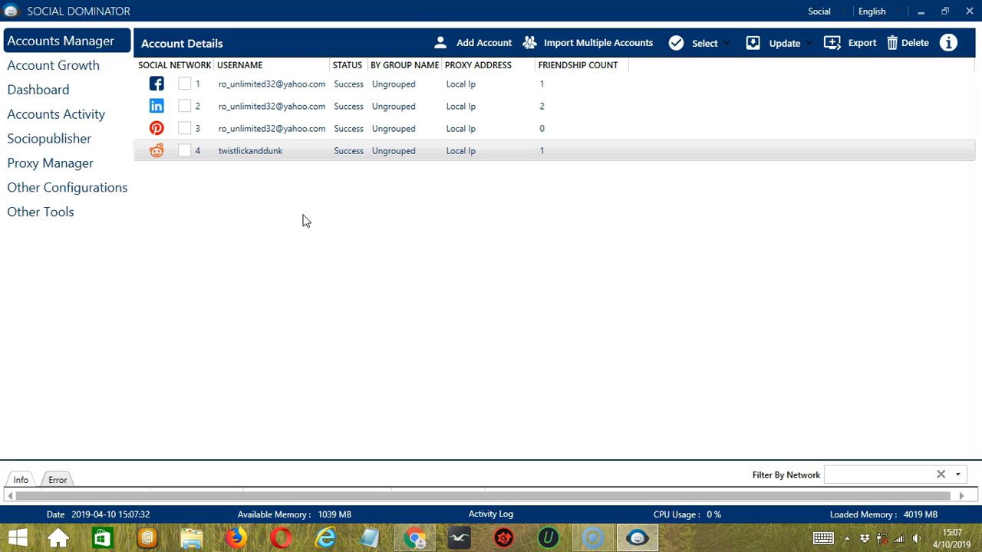
- Open the activity tools for the Reddit account and show its Comment configuration
{"action": "left_click", "coordinate": [301, 213]}
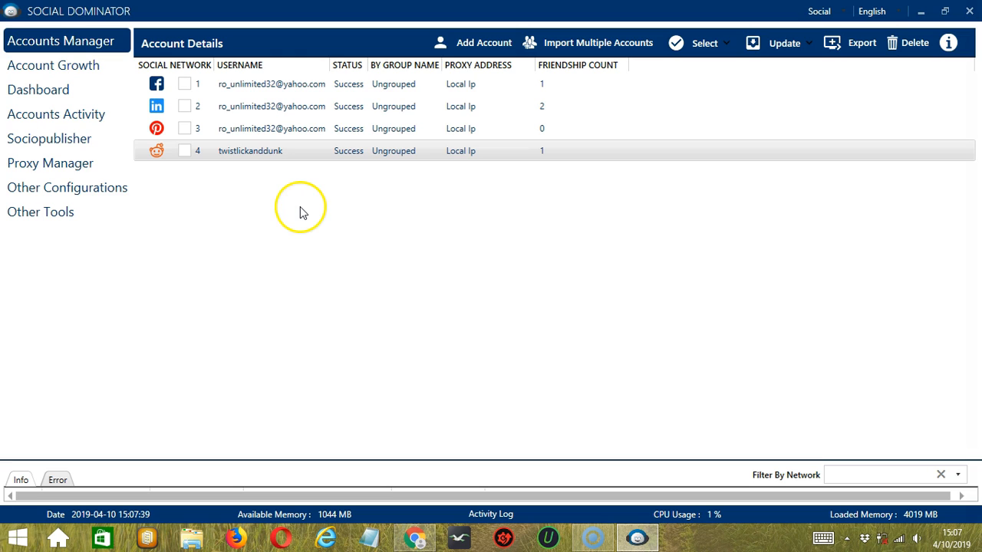
{"action": "right_click", "coordinate": [273, 153]}
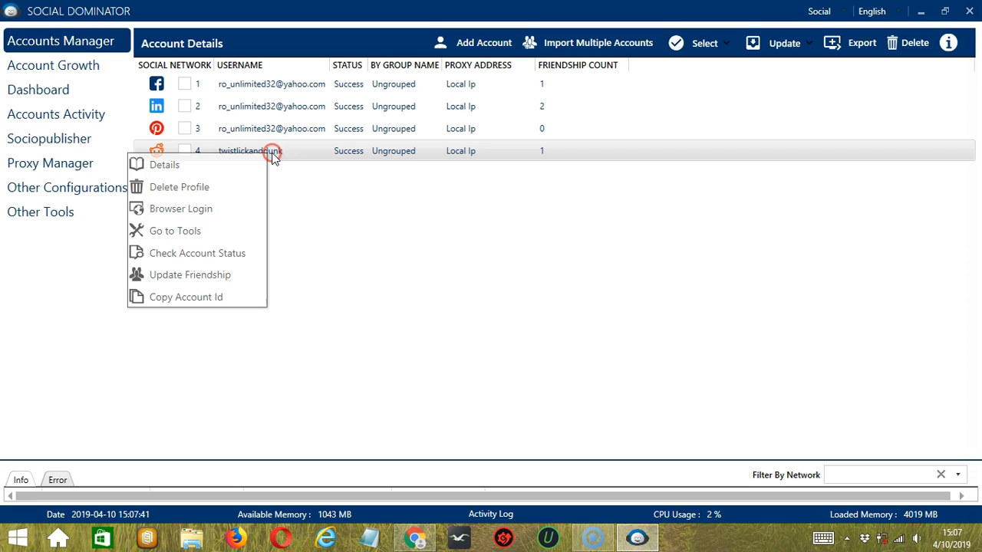
{"action": "left_click", "coordinate": [246, 233]}
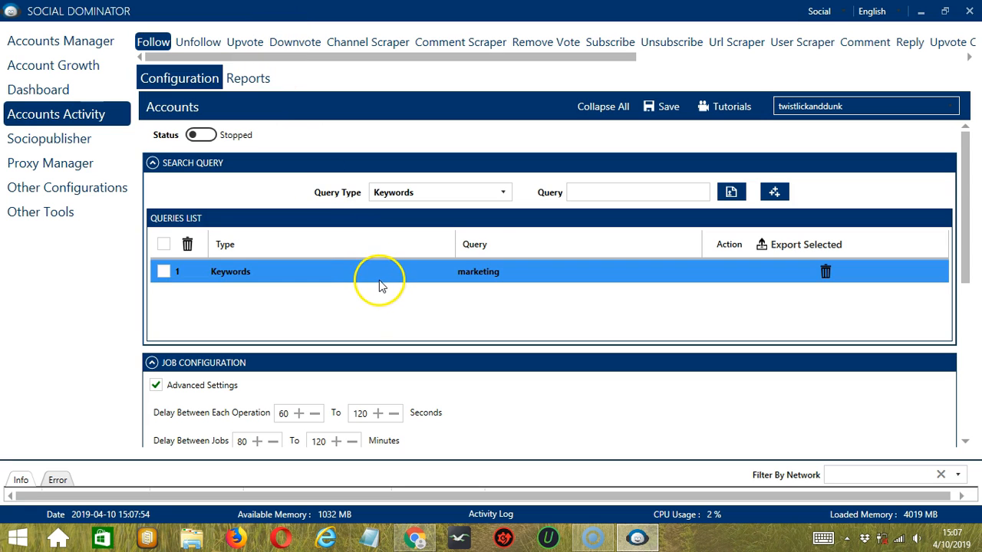
{"action": "left_click", "coordinate": [851, 45]}
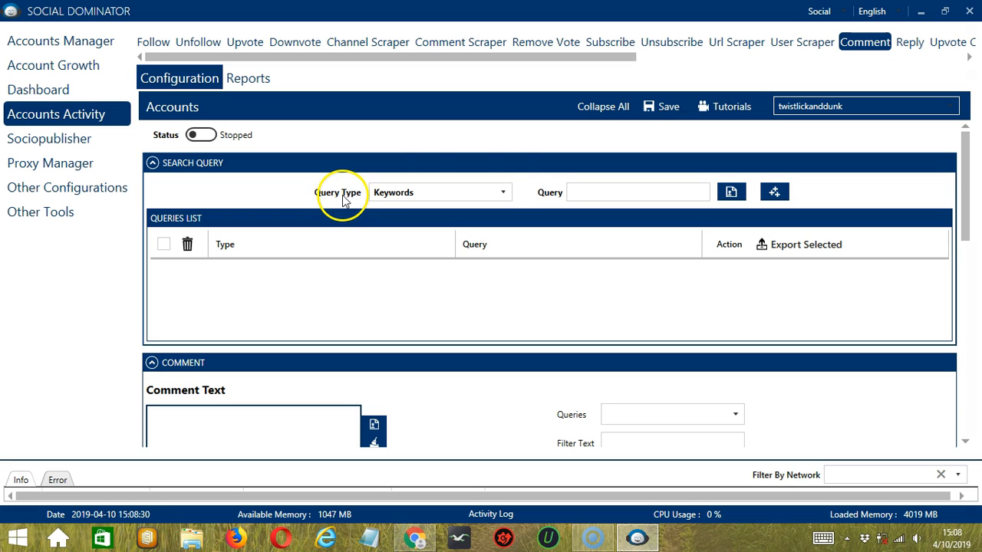
{"action": "left_click", "coordinate": [504, 192]}
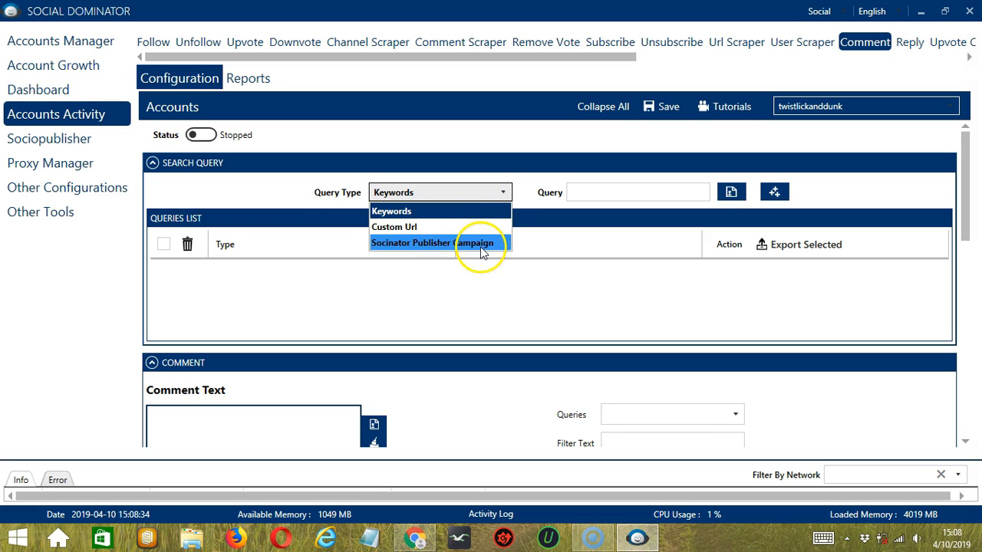
{"action": "left_click", "coordinate": [503, 194]}
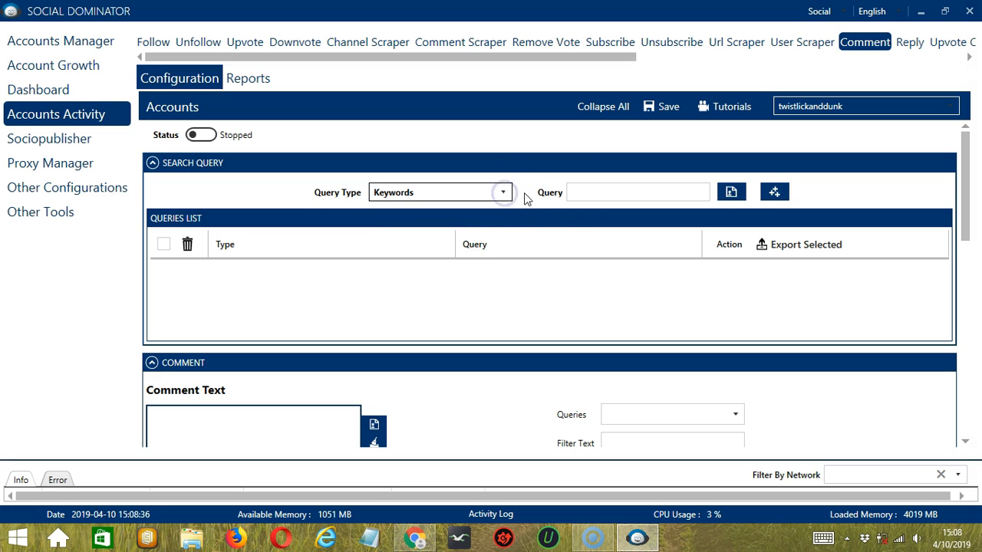
{"action": "left_click", "coordinate": [582, 191]}
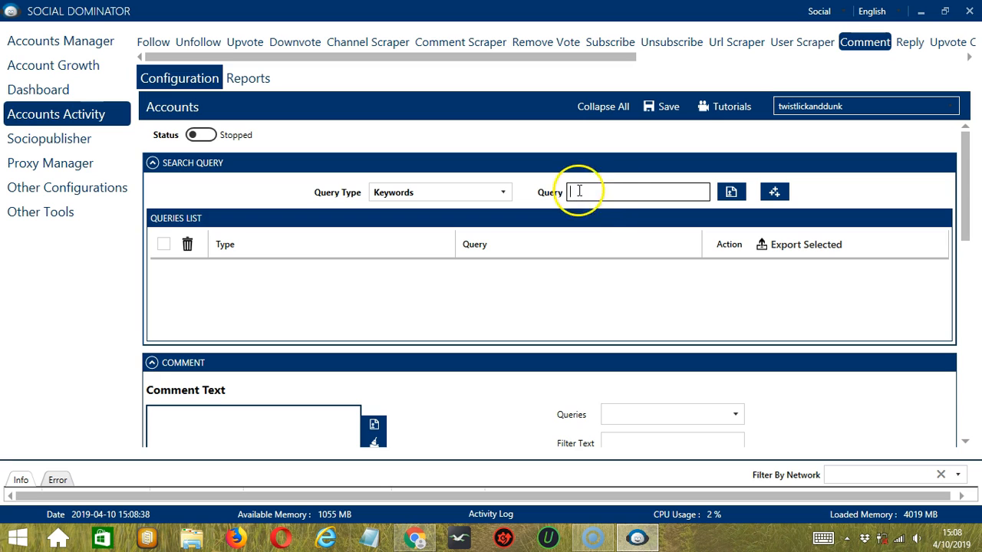
{"action": "left_click", "coordinate": [730, 193]}
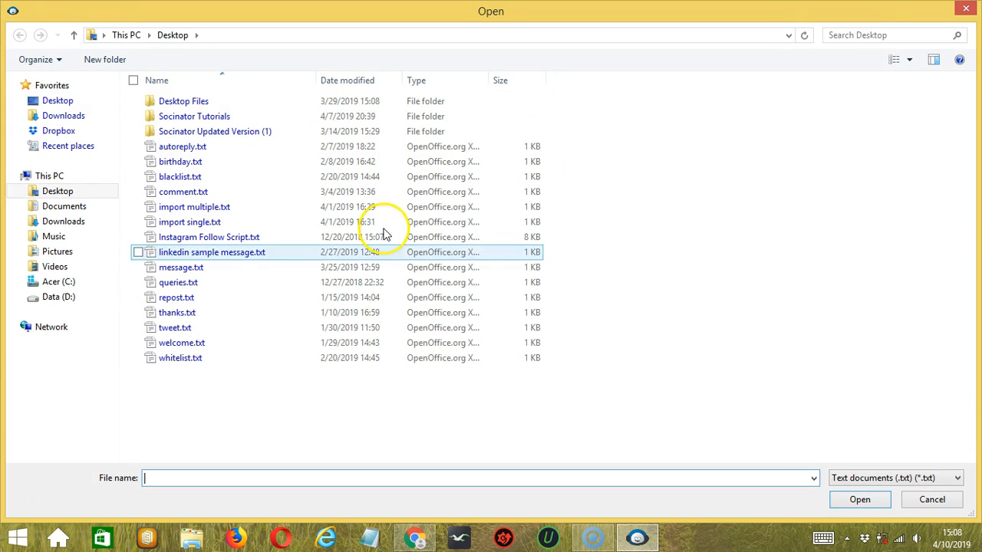
{"action": "left_click", "coordinate": [913, 500]}
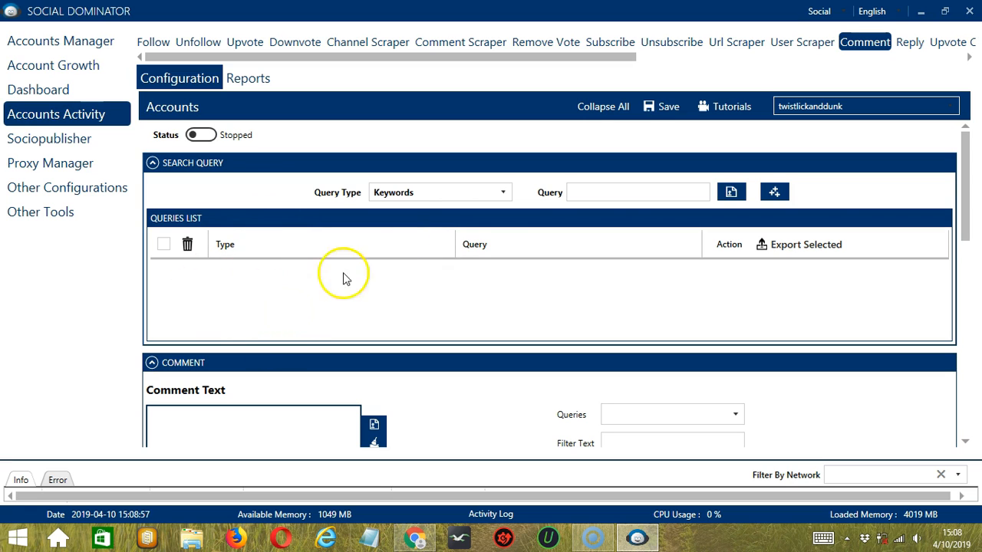
- Add a Keywords query for "marketing" to the queries list
{"action": "left_click", "coordinate": [595, 190]}
{"action": "type", "text": "marketing"}
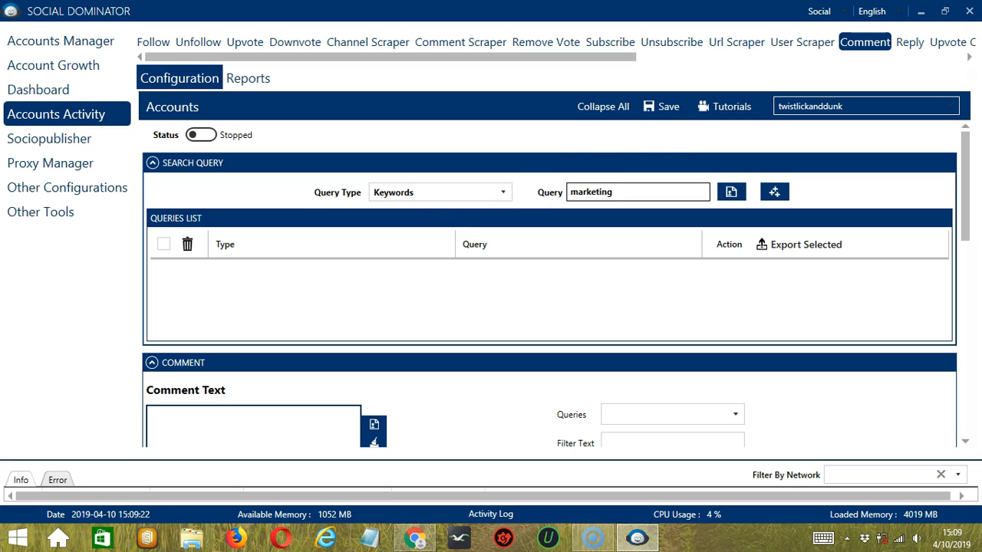
{"action": "left_click", "coordinate": [772, 192]}
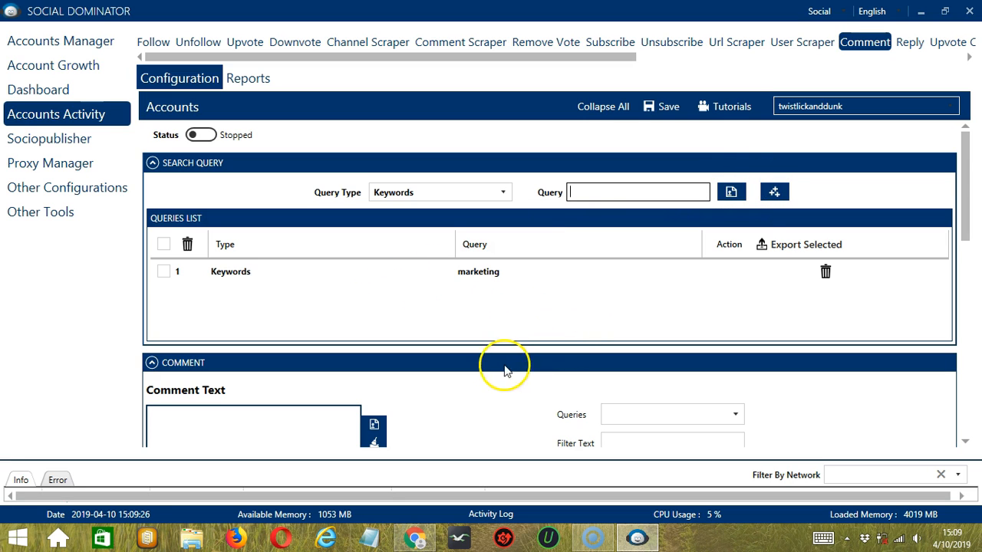
{"action": "left_click", "coordinate": [474, 278]}
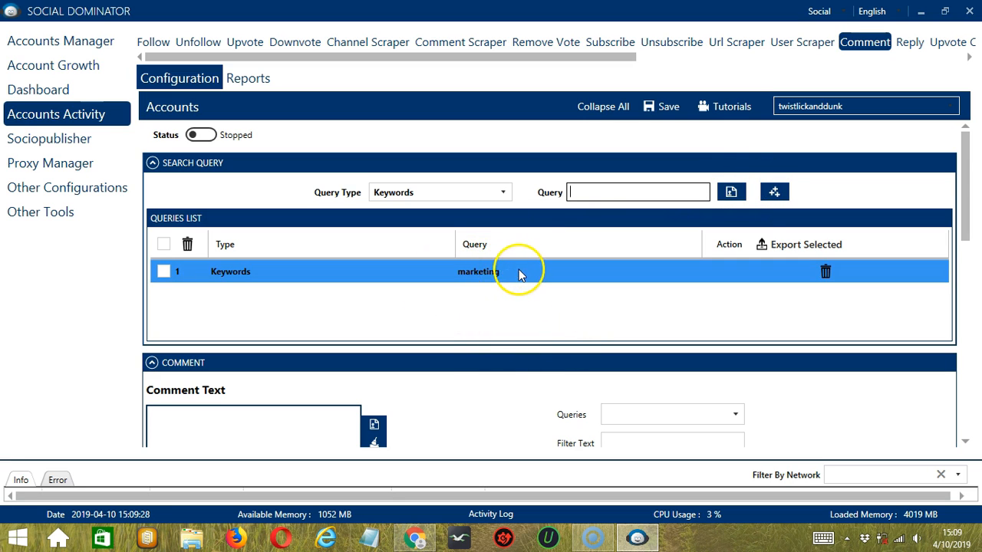
- Add a Custom Url query using the share link copied from the r/DigitalMarketing post about self-teaching digital marketing in the browser
{"action": "left_click", "coordinate": [503, 192]}
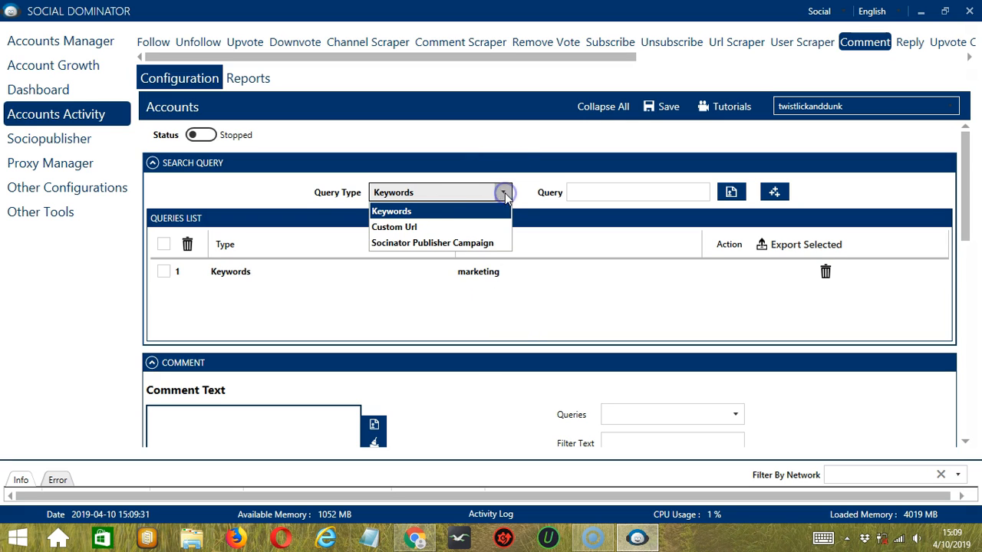
{"action": "left_click", "coordinate": [446, 228]}
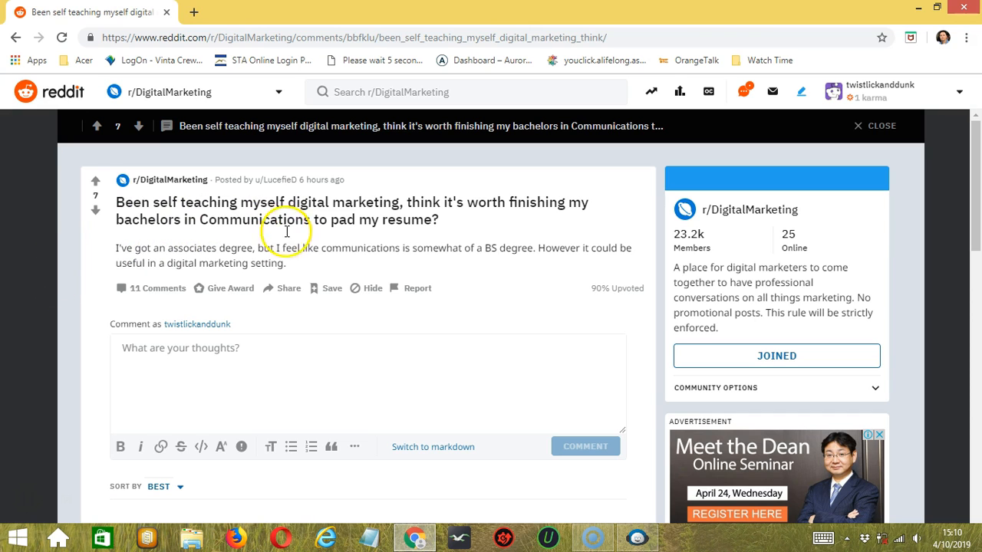
{"action": "left_click", "coordinate": [290, 294]}
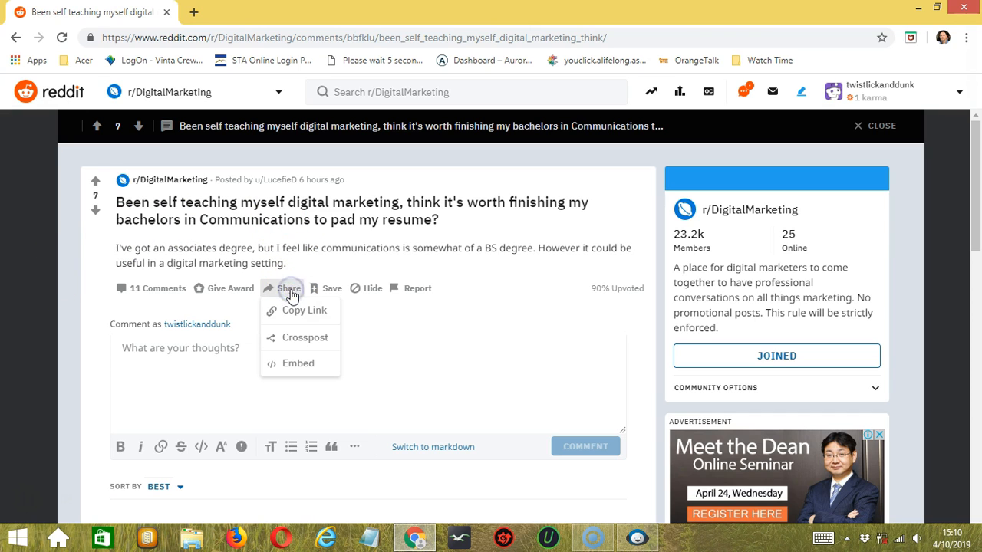
{"action": "left_click", "coordinate": [309, 314]}
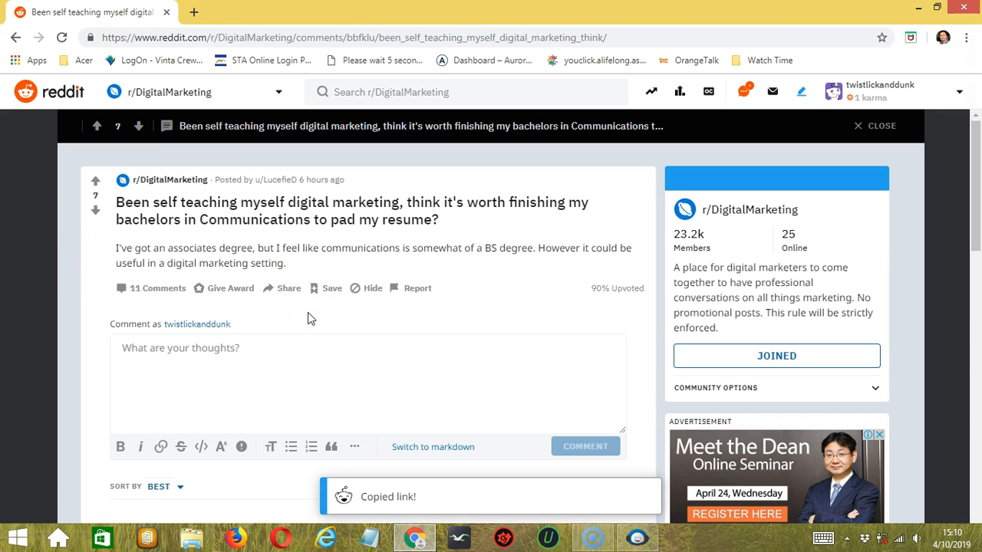
{"action": "left_click", "coordinate": [646, 189]}
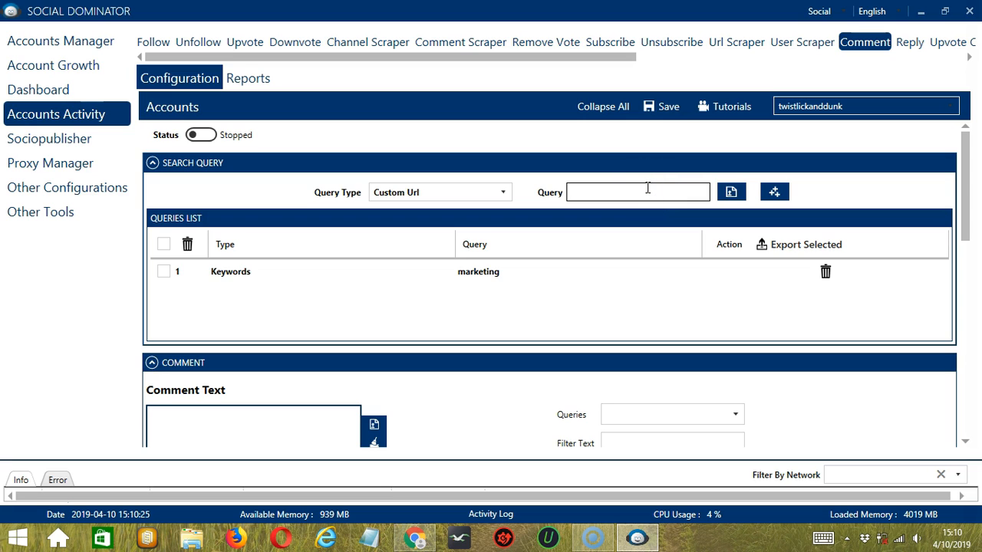
{"action": "type", "text": "https://www.reddit.com/r/DigitalMarketing/comments/bbfklu/been_self_teaching_myself_digital_marketing_think/?utm_source=share&utm_medium=web2x"}
{"action": "left_click", "coordinate": [773, 192]}
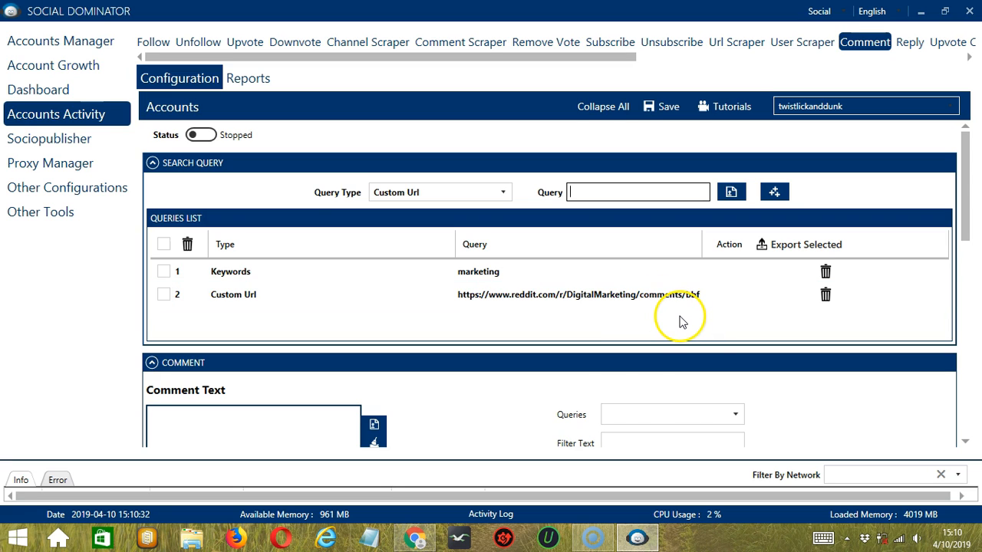
- Set the search query type to Socinator Publisher Campaign
{"action": "left_click", "coordinate": [501, 192]}
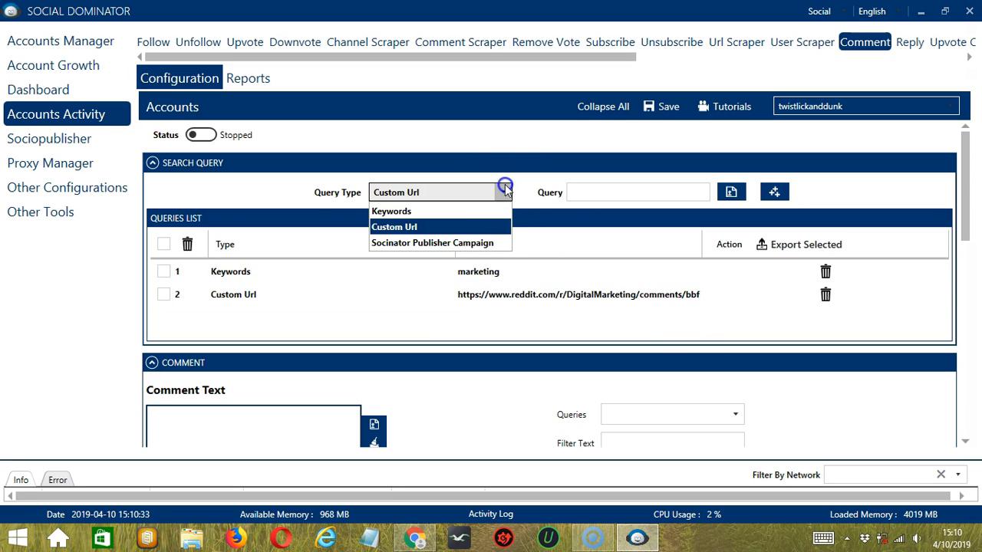
{"action": "left_click", "coordinate": [421, 243]}
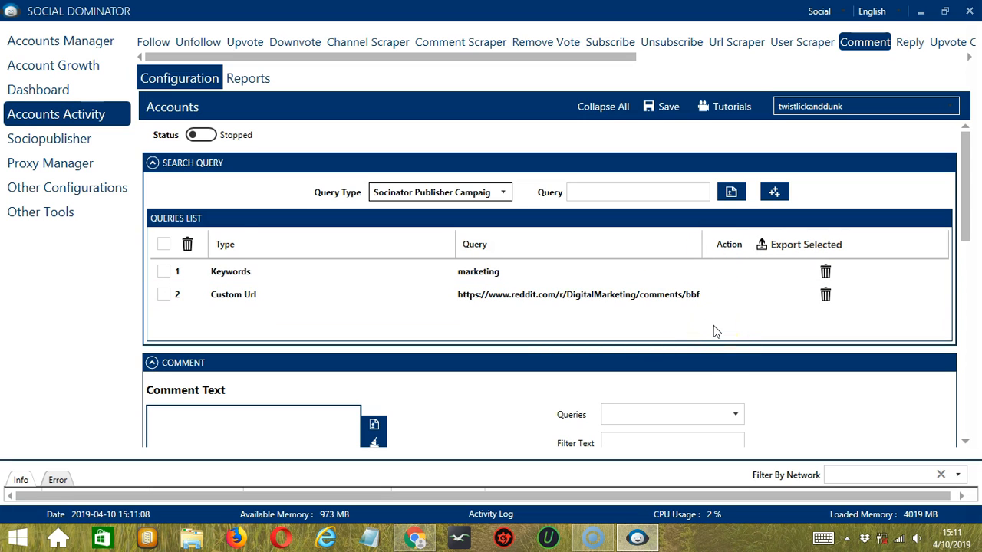
{"action": "left_click", "coordinate": [748, 330]}
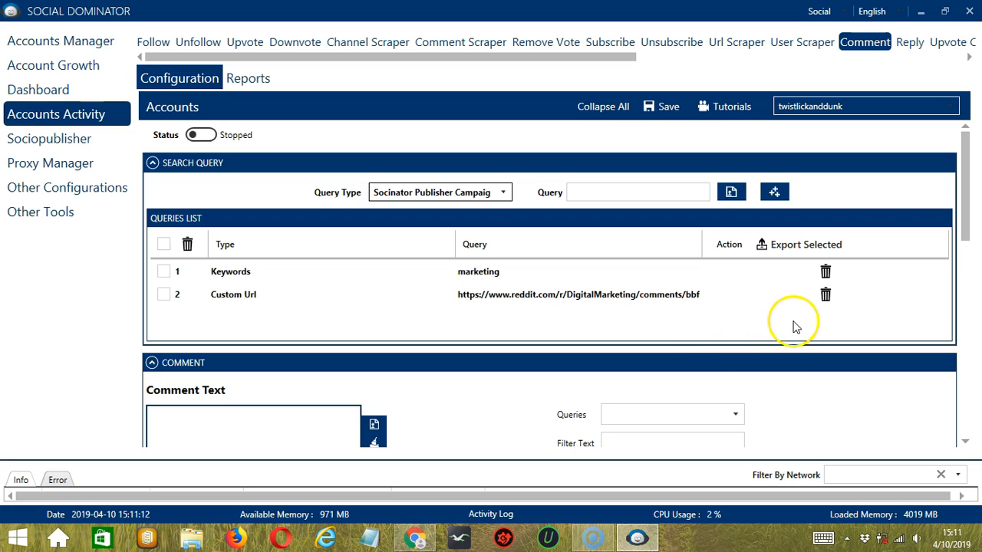
- Delete the "marketing" keyword query from the queries list
{"action": "left_click", "coordinate": [826, 273]}
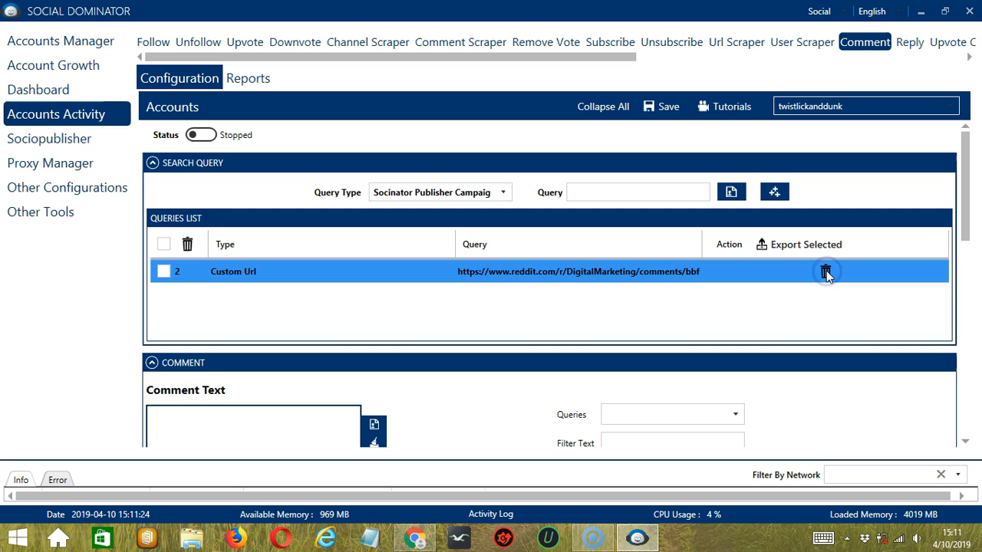
- Enter the trial comment text "I think it is." and clear the comment field
{"action": "scroll", "coordinate": [450, 242], "scroll_direction": "down", "scroll_amount": 6}
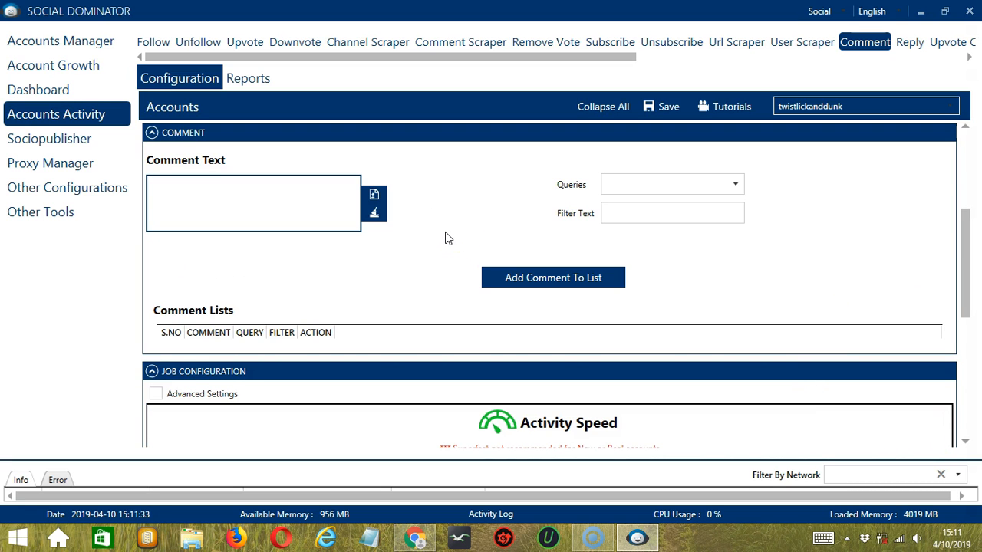
{"action": "left_click", "coordinate": [273, 196]}
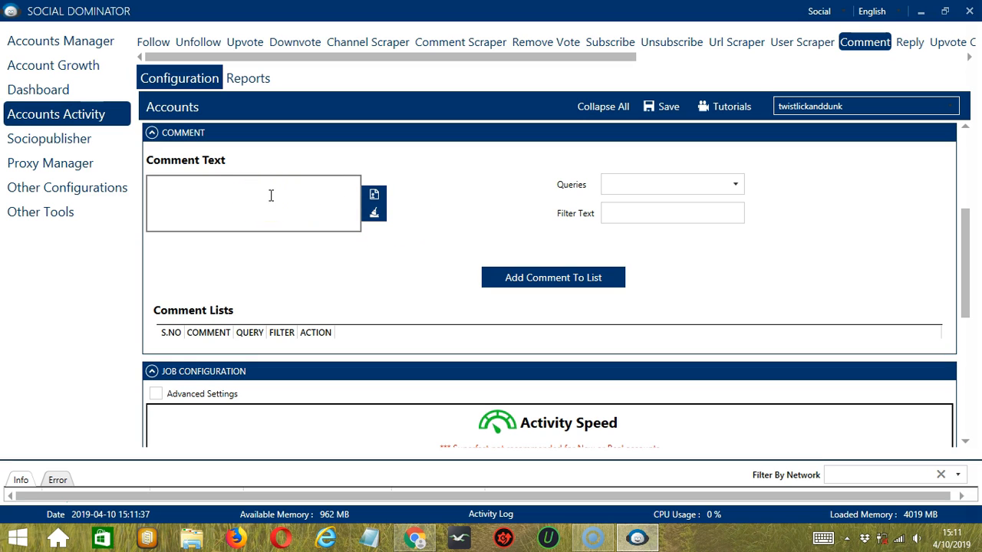
{"action": "left_click", "coordinate": [270, 196]}
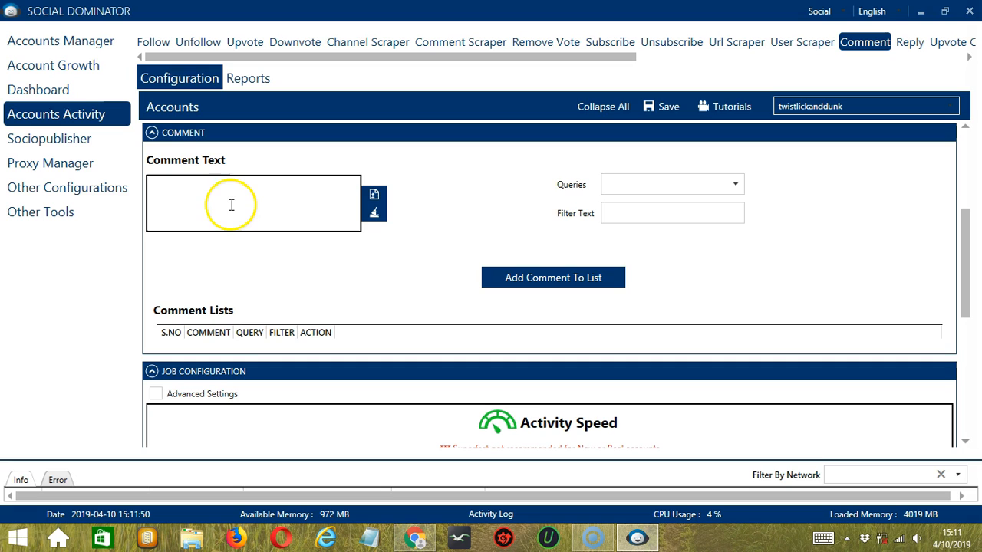
{"action": "type", "text": "I think it is."}
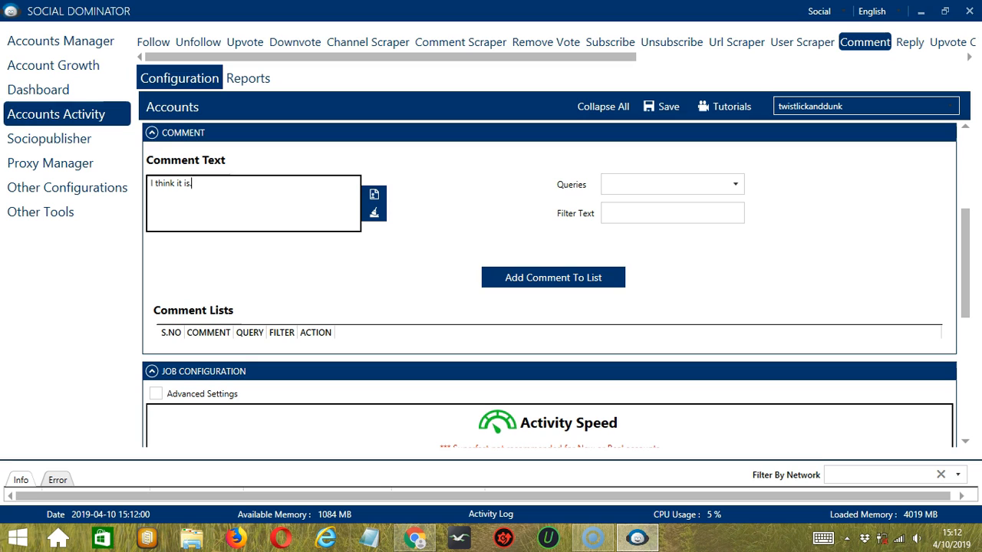
{"action": "left_click", "coordinate": [375, 215]}
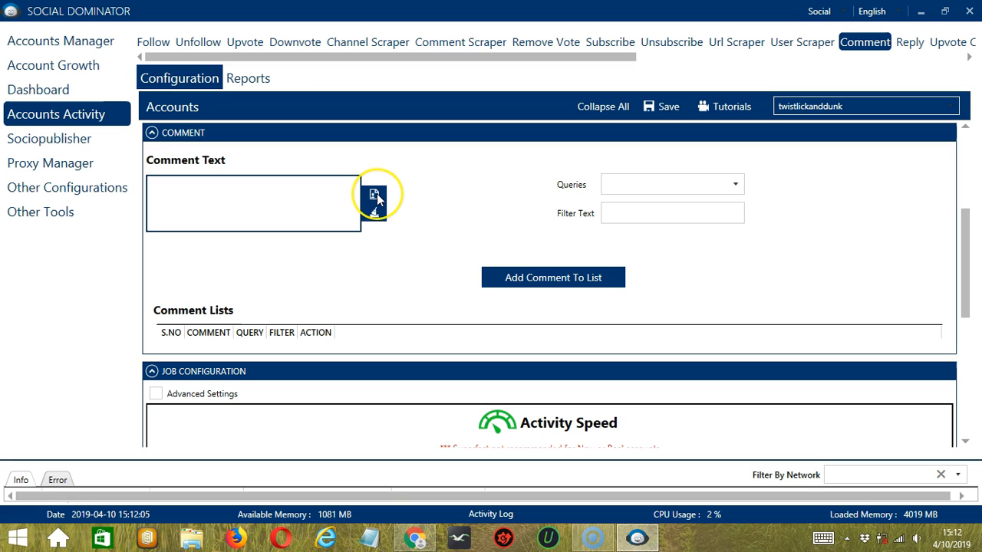
{"action": "left_click", "coordinate": [375, 194]}
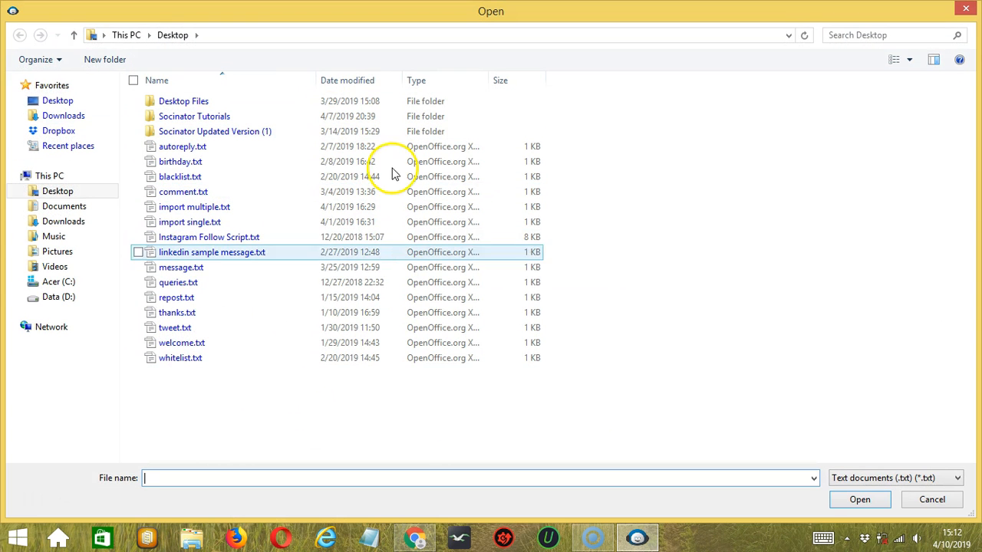
{"action": "left_click", "coordinate": [924, 500]}
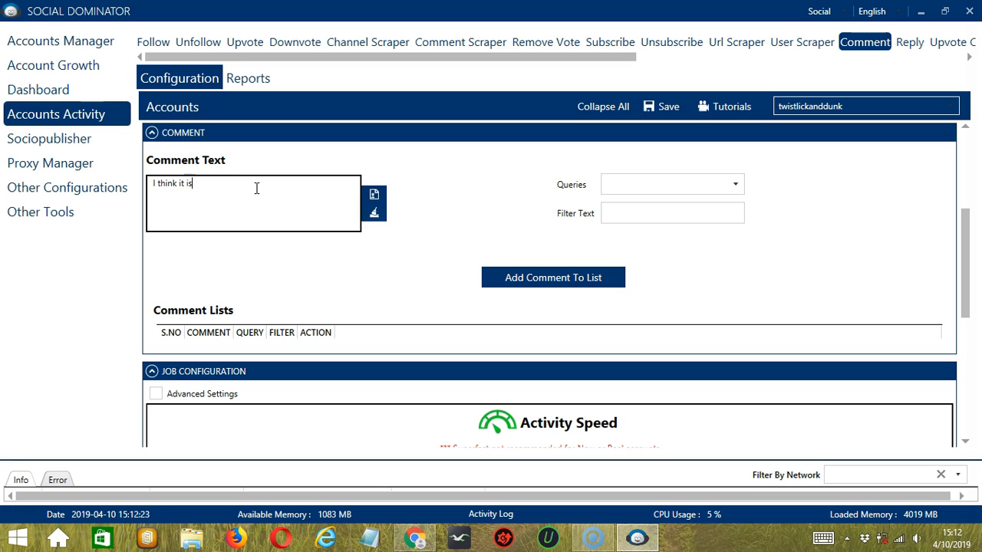
- Assign the comment "I think it is." to the DigitalMarketing Custom Url query and add it to the comment list
{"action": "left_click", "coordinate": [734, 183]}
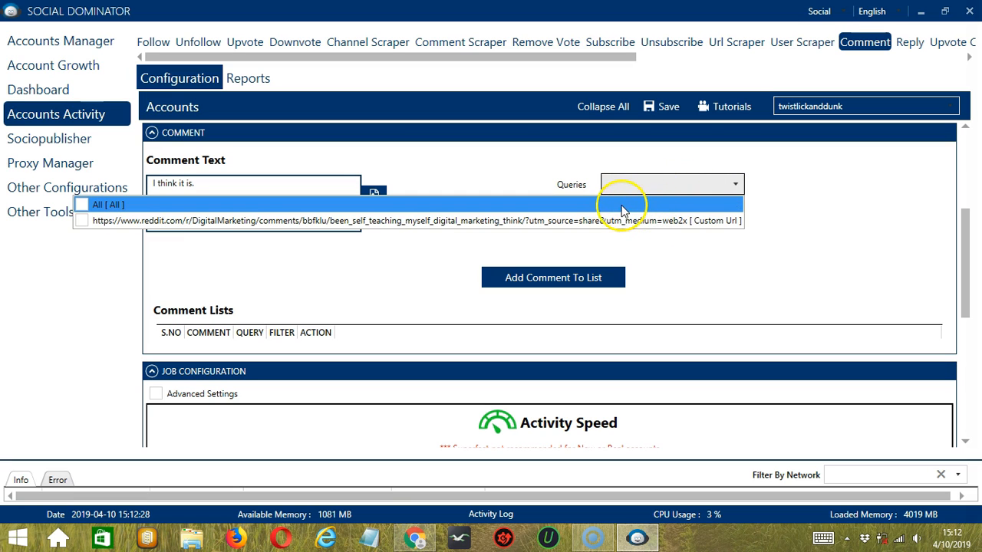
{"action": "left_click", "coordinate": [82, 222]}
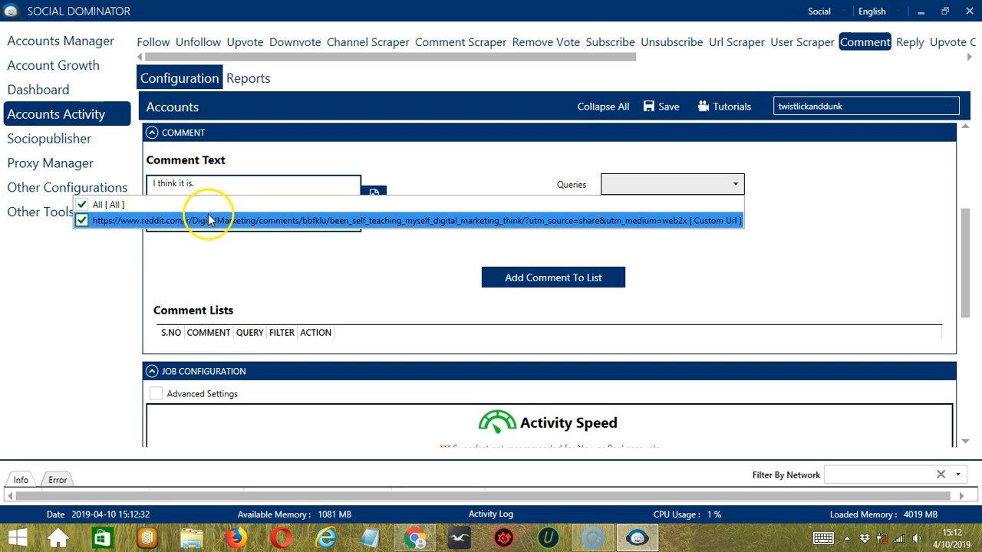
{"action": "left_click", "coordinate": [429, 278]}
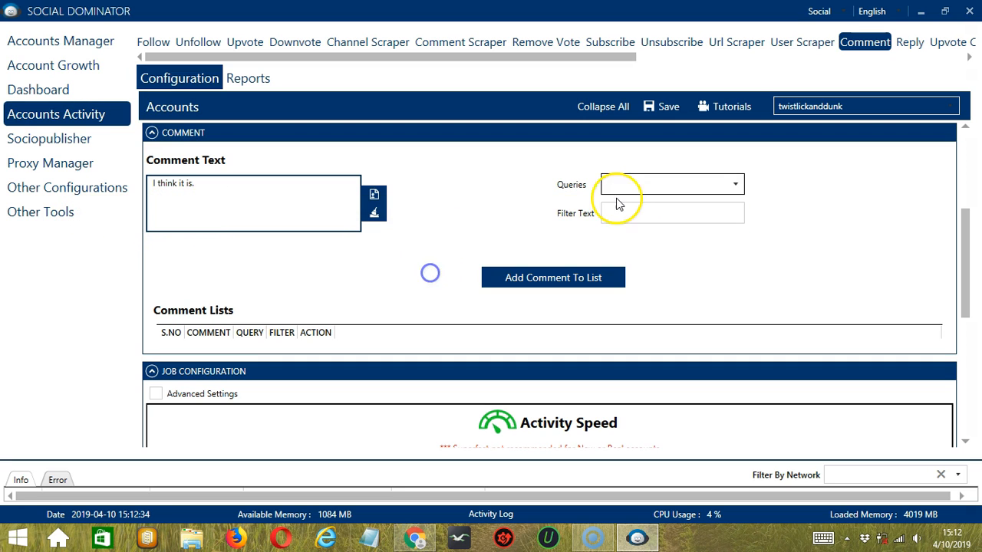
{"action": "left_click", "coordinate": [646, 215]}
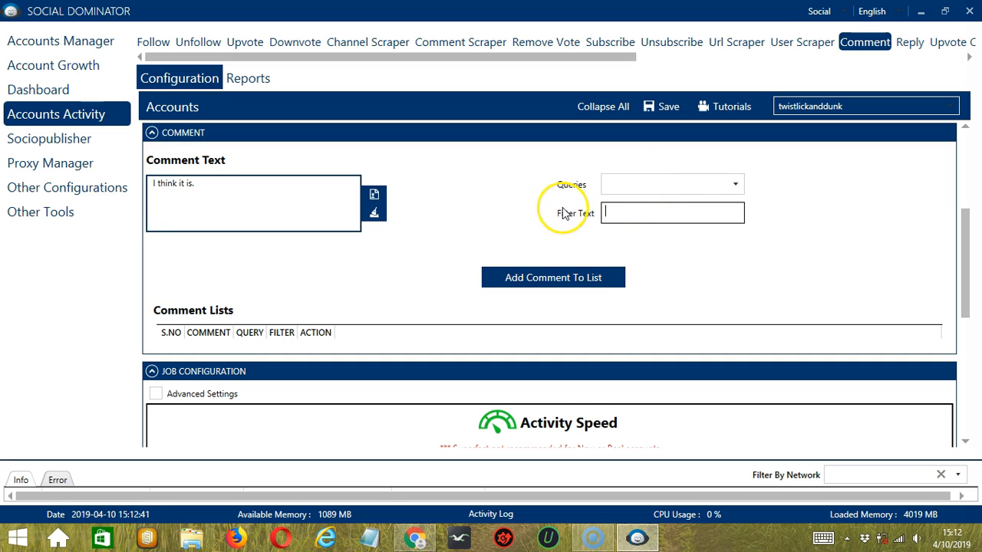
{"action": "left_click", "coordinate": [668, 252]}
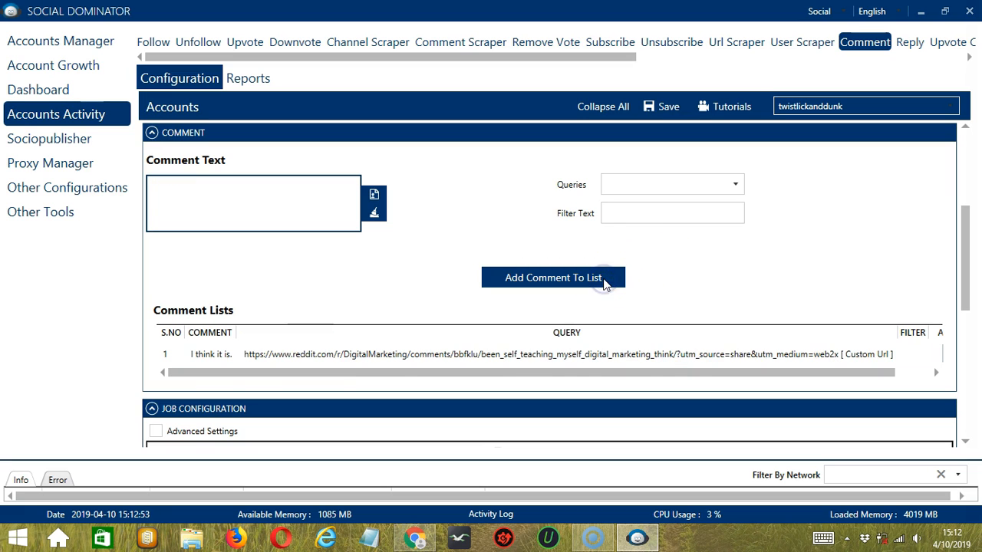
{"action": "left_click", "coordinate": [295, 360]}
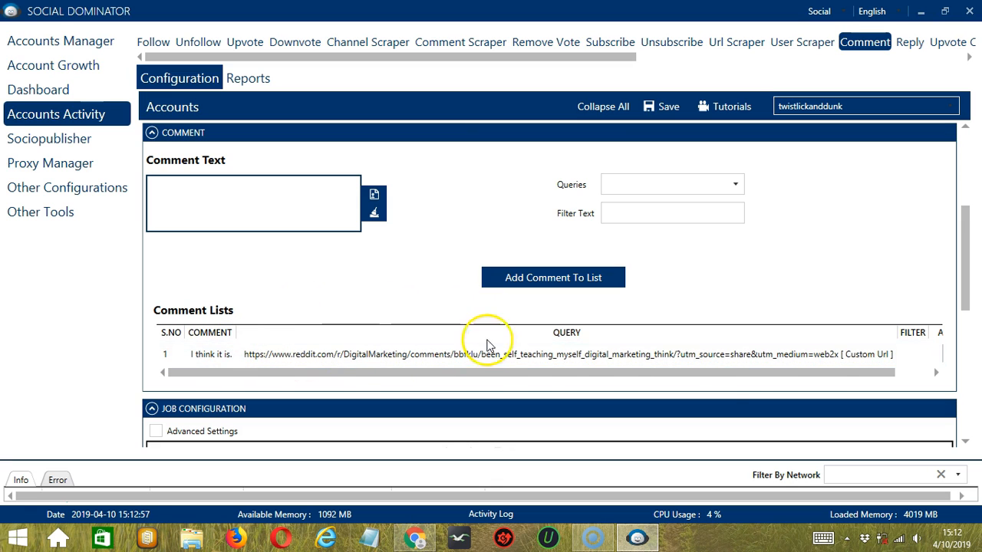
- Open the available actions for the "I think it is." entry in the comment list
{"action": "left_click_drag", "start_coordinate": [704, 380], "coordinate": [772, 350]}
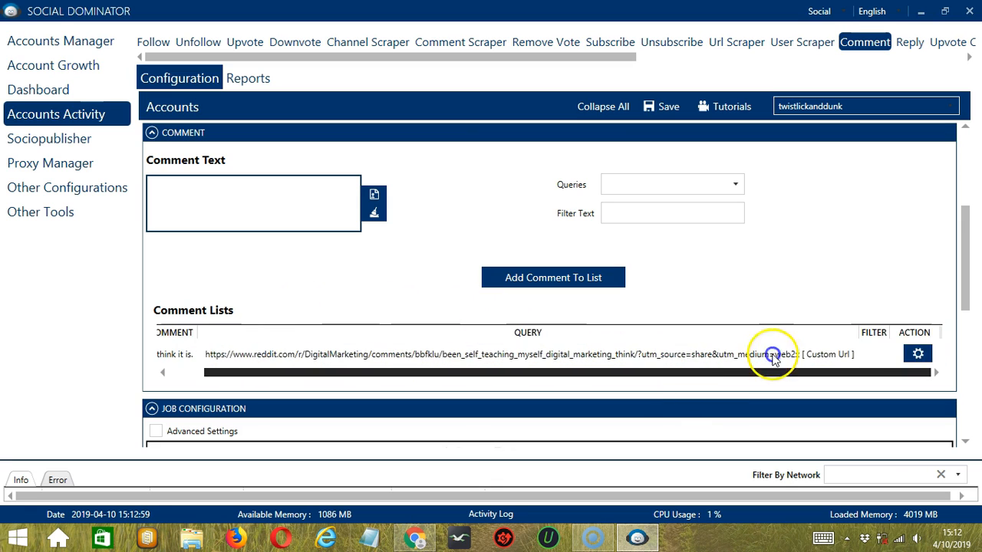
{"action": "left_click", "coordinate": [917, 356]}
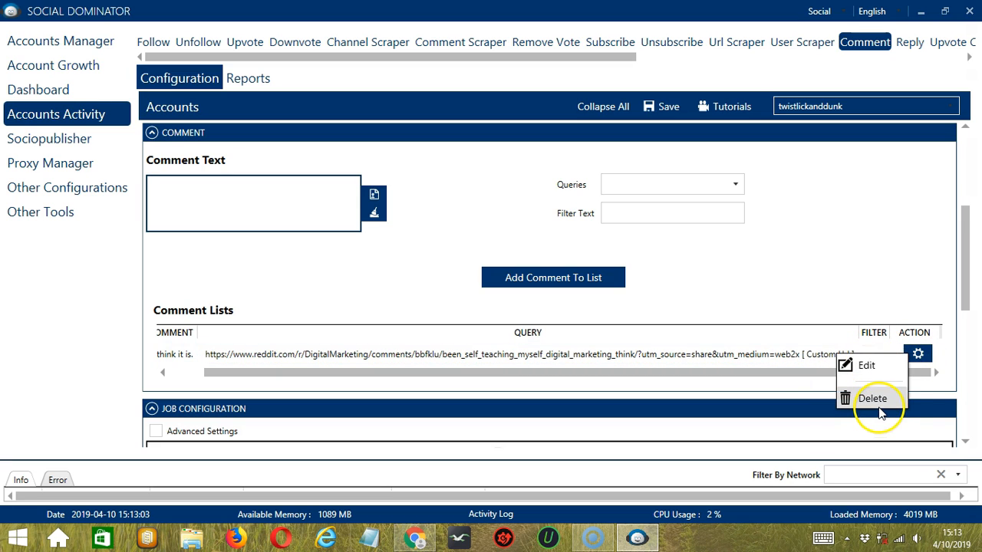
{"action": "left_click", "coordinate": [871, 281]}
- Try the Medium and Fast activity speeds in the job configuration, ending with the speed set to Superfast
{"action": "scroll", "coordinate": [237, 212], "scroll_direction": "down", "scroll_amount": 5}
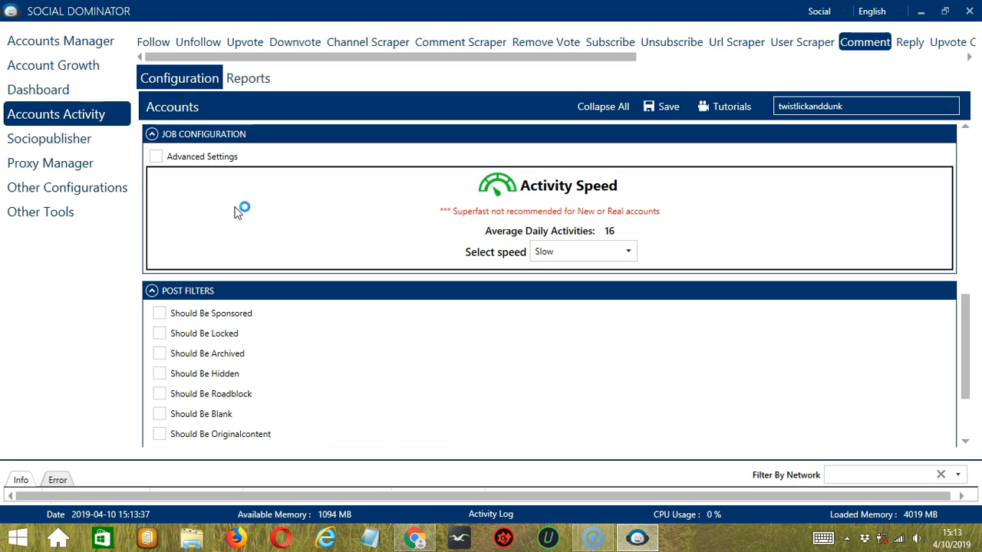
{"action": "left_click", "coordinate": [243, 209]}
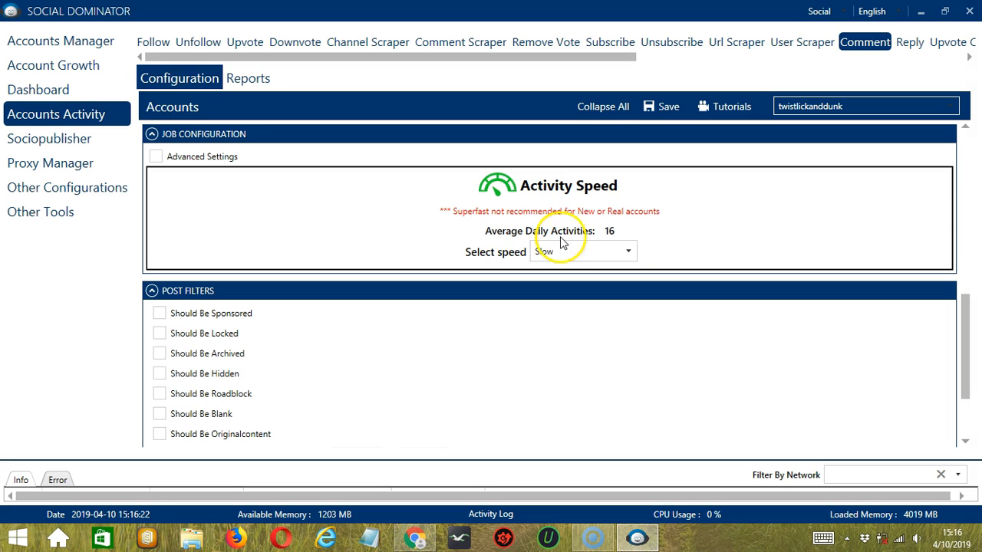
{"action": "left_click", "coordinate": [621, 255]}
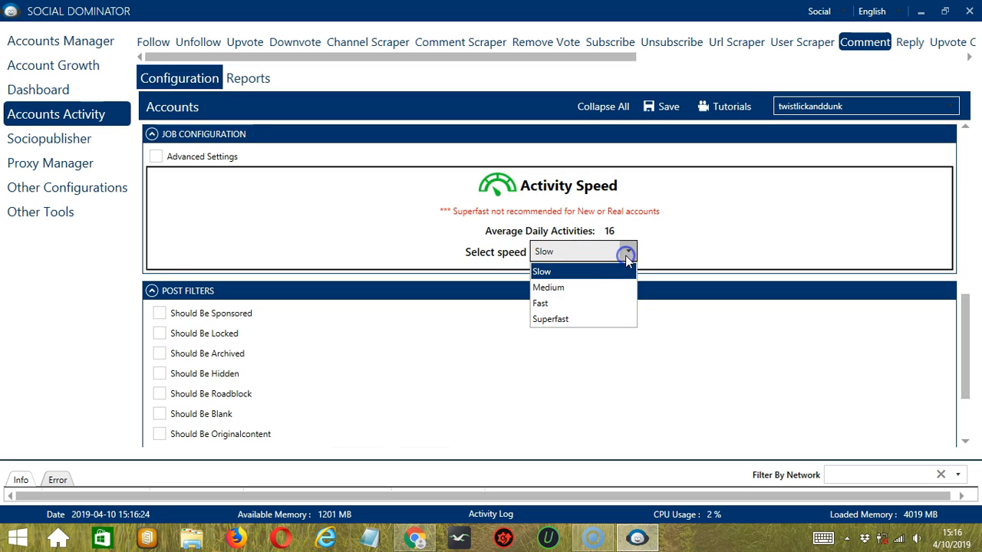
{"action": "left_click", "coordinate": [588, 293]}
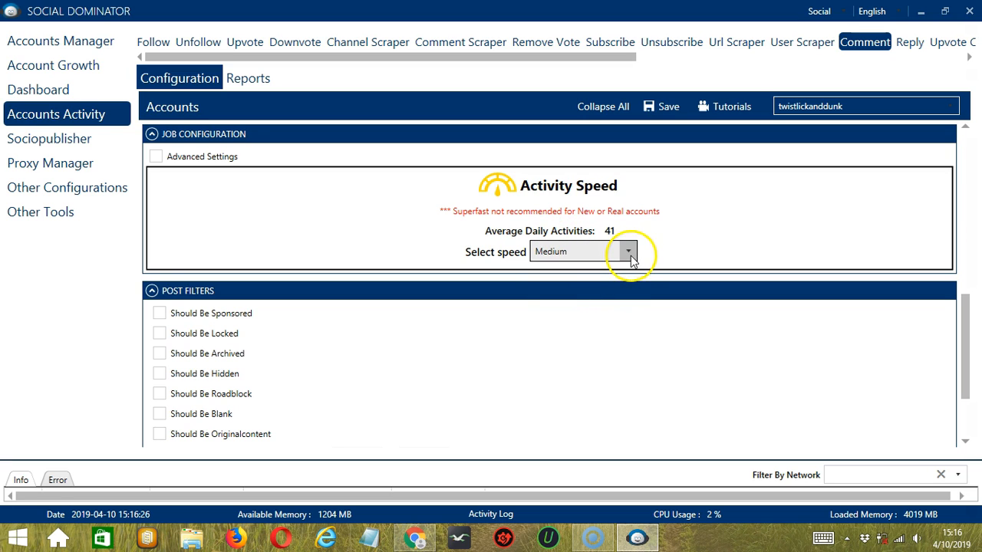
{"action": "left_click", "coordinate": [630, 255]}
{"action": "left_click", "coordinate": [586, 307]}
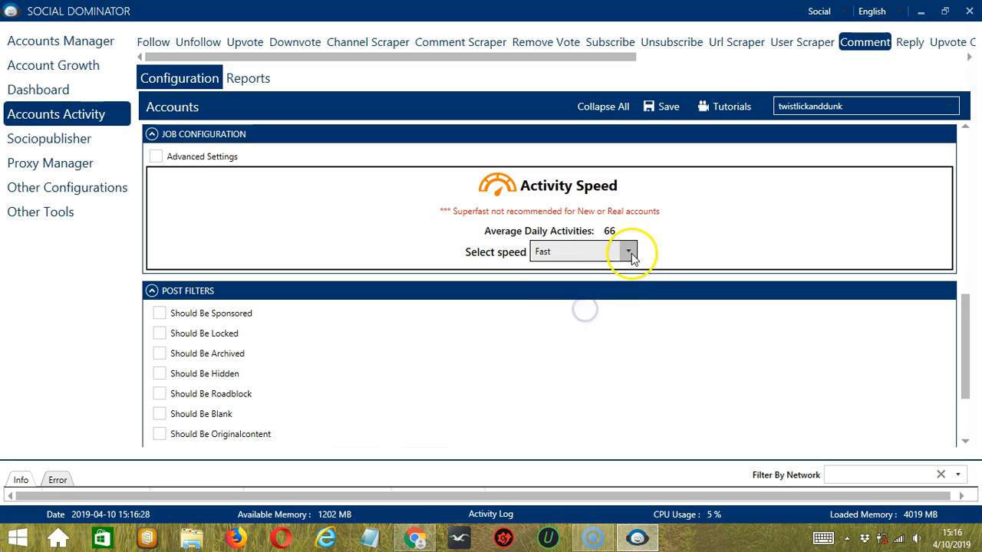
{"action": "left_click", "coordinate": [631, 253]}
{"action": "left_click", "coordinate": [602, 319]}
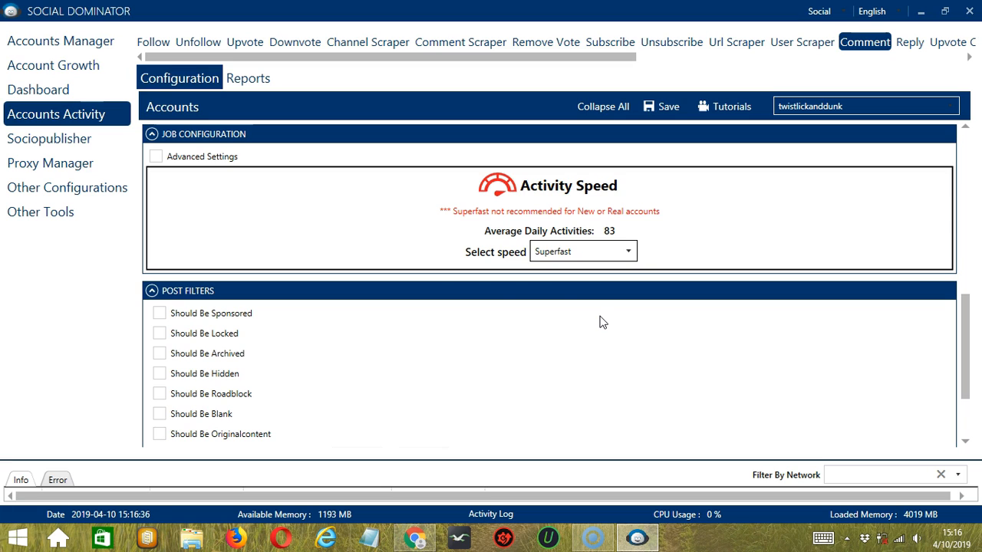
- Enable the advanced job settings and the option to increase the number of messages each day
{"action": "left_click", "coordinate": [157, 157]}
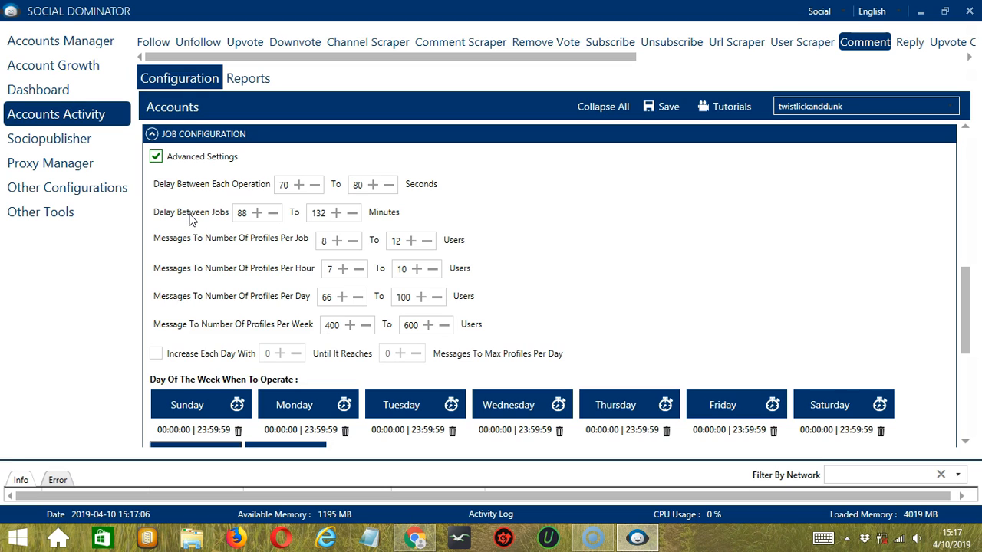
{"action": "left_click", "coordinate": [225, 242]}
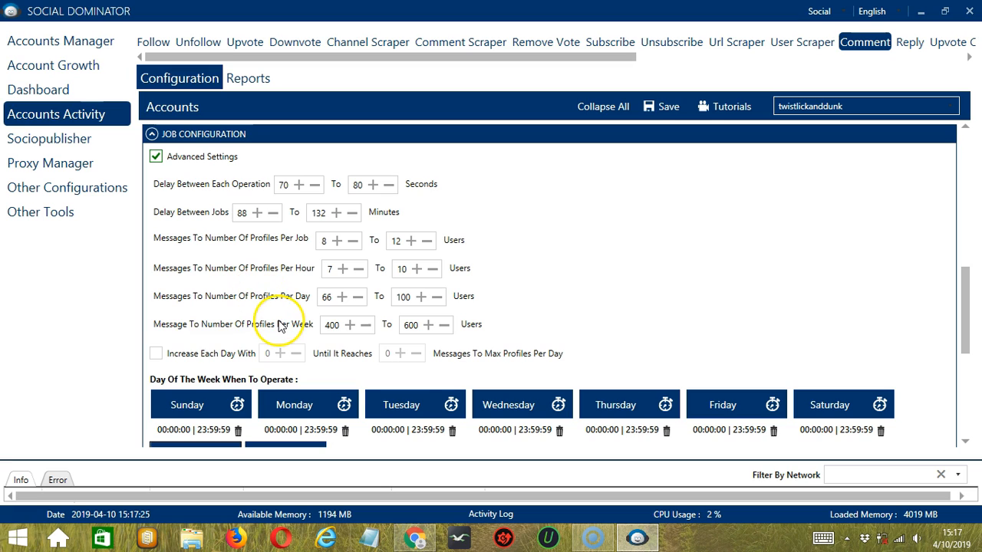
{"action": "left_click", "coordinate": [156, 354]}
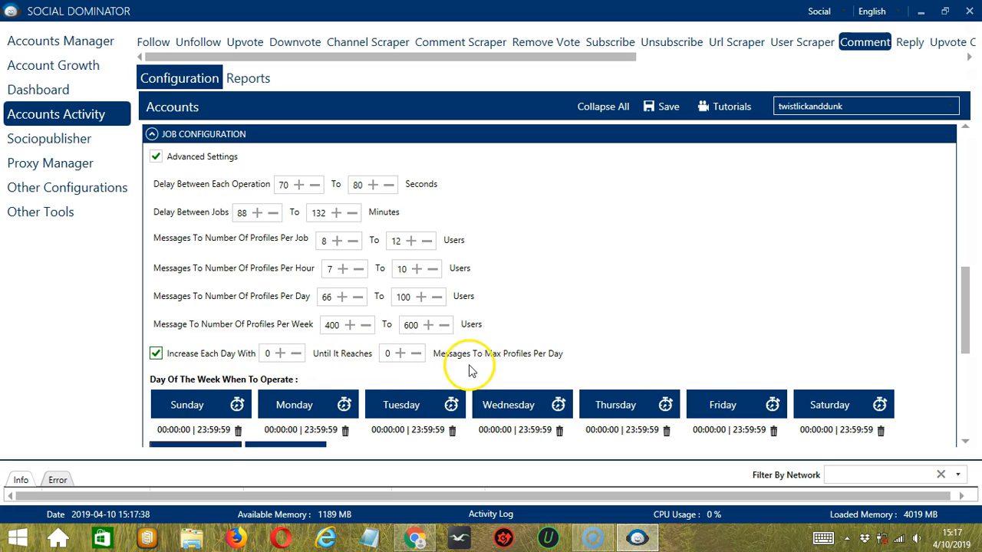
- Delete Monday's full-day interval from the days of the week to operate
{"action": "scroll", "coordinate": [709, 315], "scroll_direction": "down", "scroll_amount": 5}
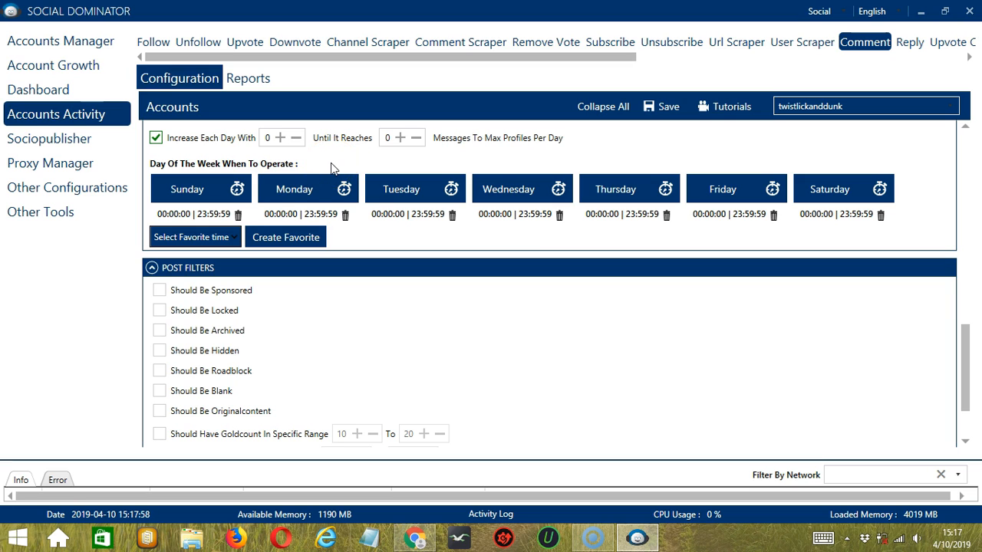
{"action": "left_click", "coordinate": [347, 212]}
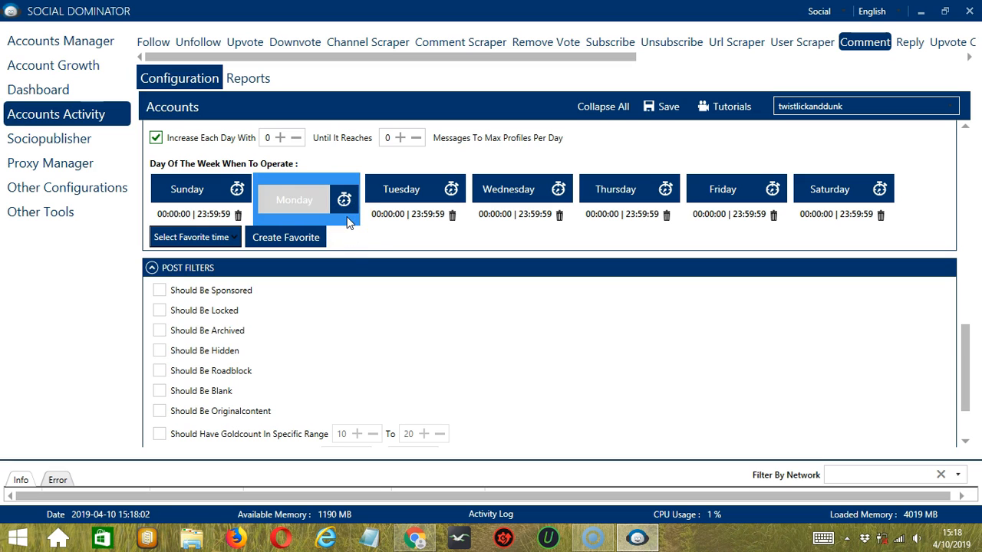
{"action": "left_click", "coordinate": [349, 230]}
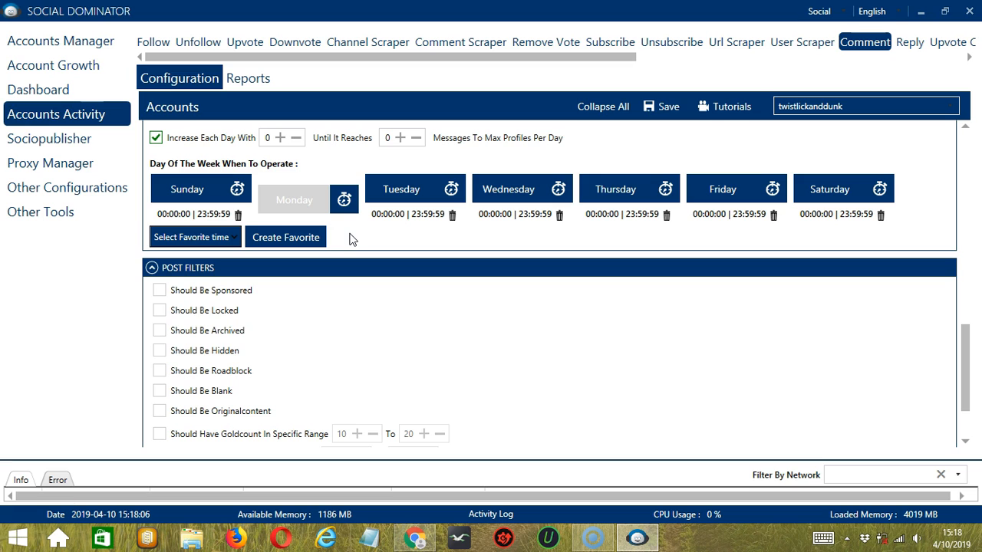
- Add a Monday operating interval from 12:00:00 AM to 1:59:59 AM
{"action": "left_click", "coordinate": [313, 199]}
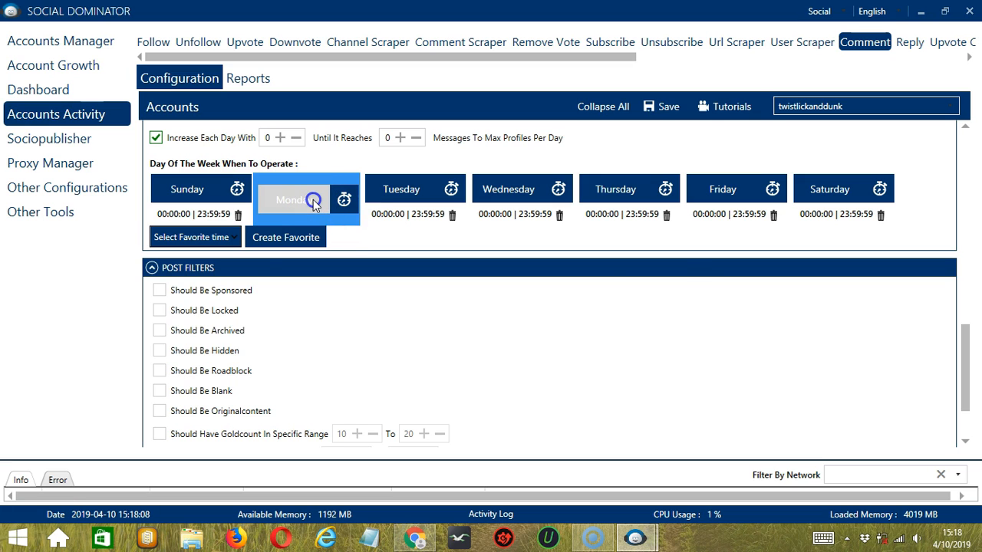
{"action": "left_click", "coordinate": [379, 272]}
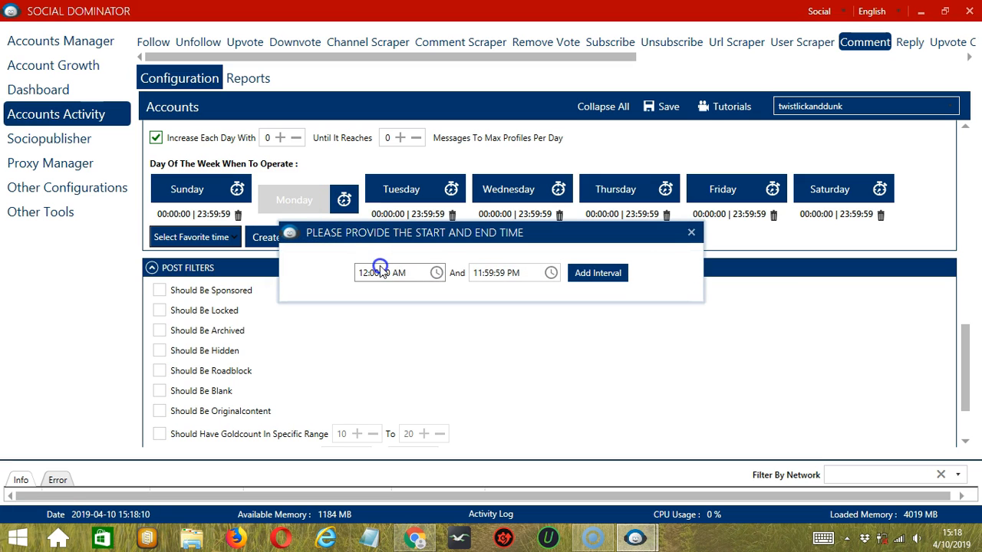
{"action": "left_click", "coordinate": [477, 273]}
{"action": "left_click", "coordinate": [476, 274]}
{"action": "key", "text": "BackSpace"}
{"action": "key", "text": "Right"}
{"action": "key", "text": "Right"}
{"action": "key", "text": "Right"}
{"action": "key", "text": "Right"}
{"action": "key", "text": "Right"}
{"action": "key", "text": "Right"}
{"action": "key", "text": "Right"}
{"action": "key", "text": "Right"}
{"action": "key", "text": "Right"}
{"action": "key", "text": "BackSpace"}
{"action": "type", "text": "A"}
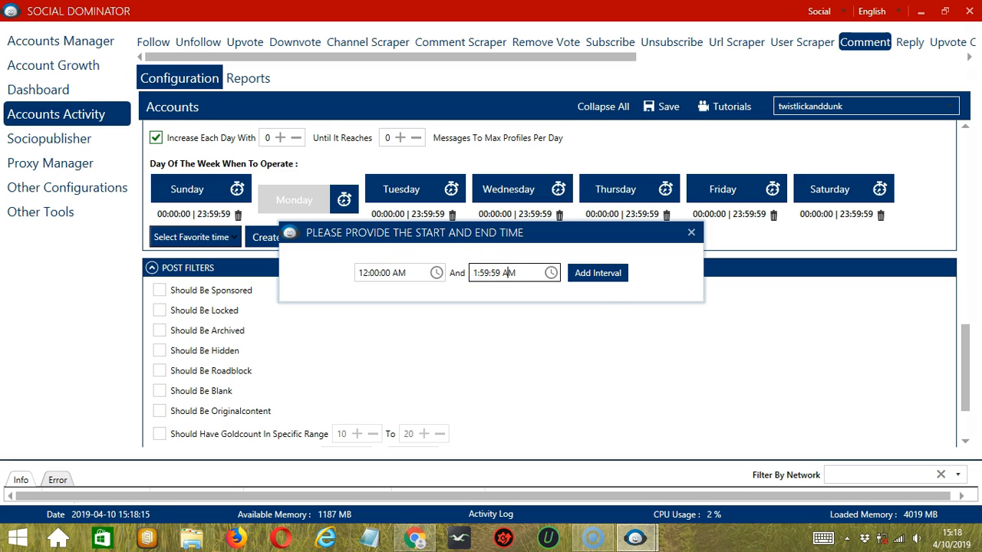
{"action": "left_click", "coordinate": [590, 274]}
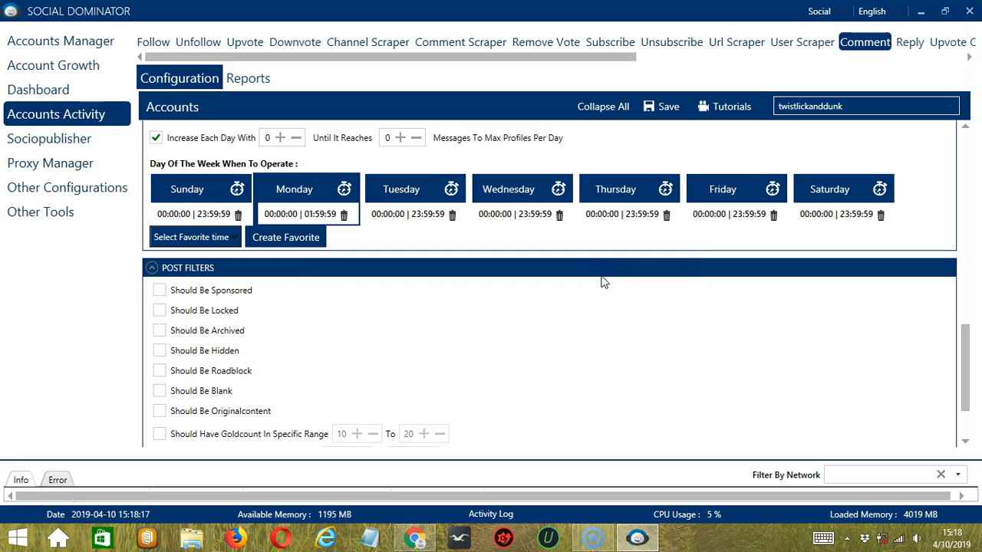
- Add a second Monday operating interval from 2:00:00 AM to 11:59:59 PM
{"action": "left_click", "coordinate": [342, 191]}
{"action": "left_click", "coordinate": [362, 272]}
{"action": "key", "text": "BackSpace"}
{"action": "left_click", "coordinate": [598, 274]}
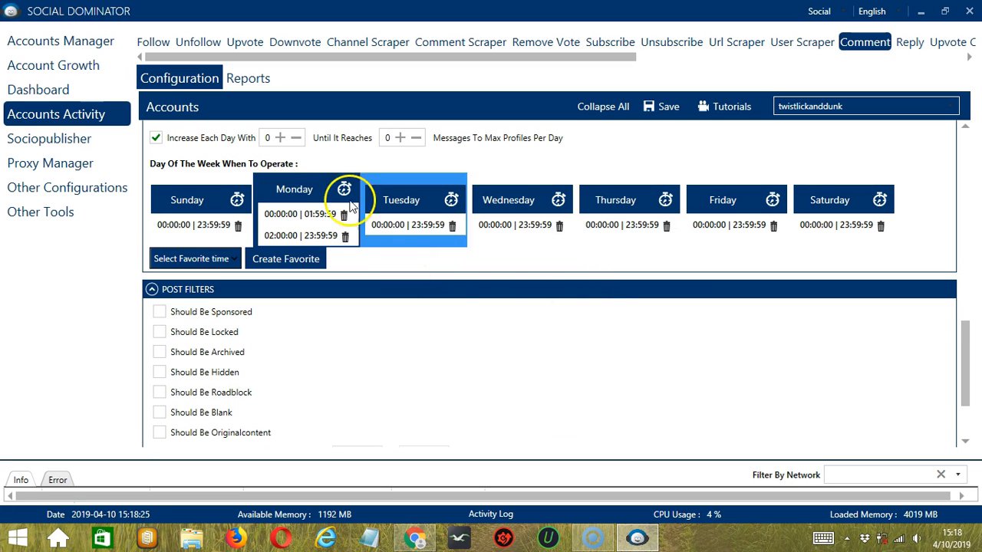
{"action": "left_click", "coordinate": [310, 237]}
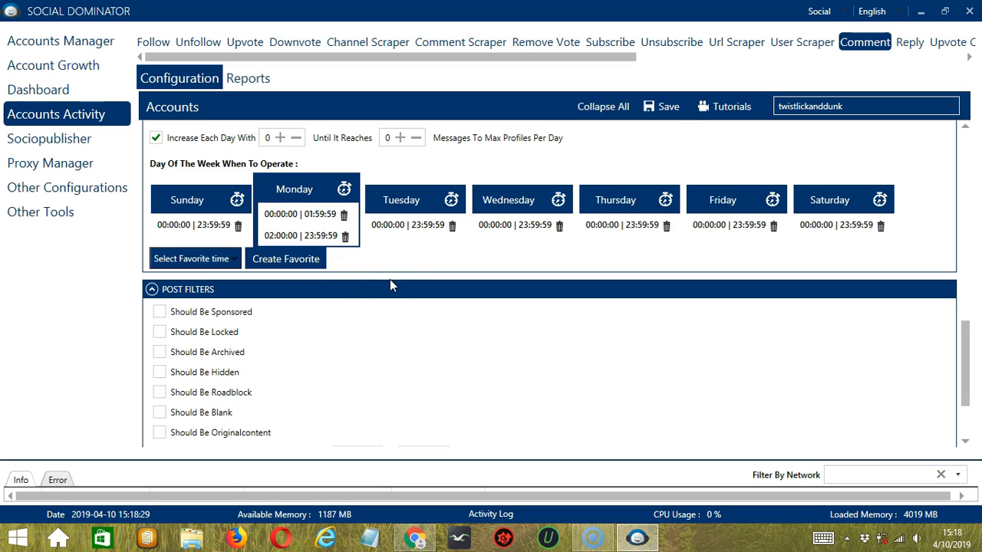
- Save the operating schedule as the favorite time "Reddit Comment" and select it from the saved favorites
{"action": "left_click", "coordinate": [310, 260]}
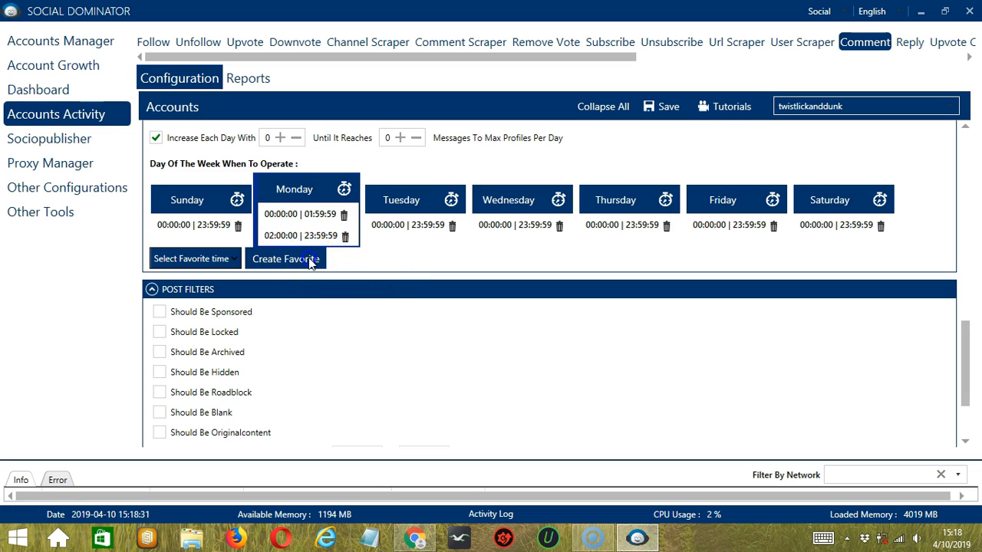
{"action": "type", "text": "Reddit Comment"}
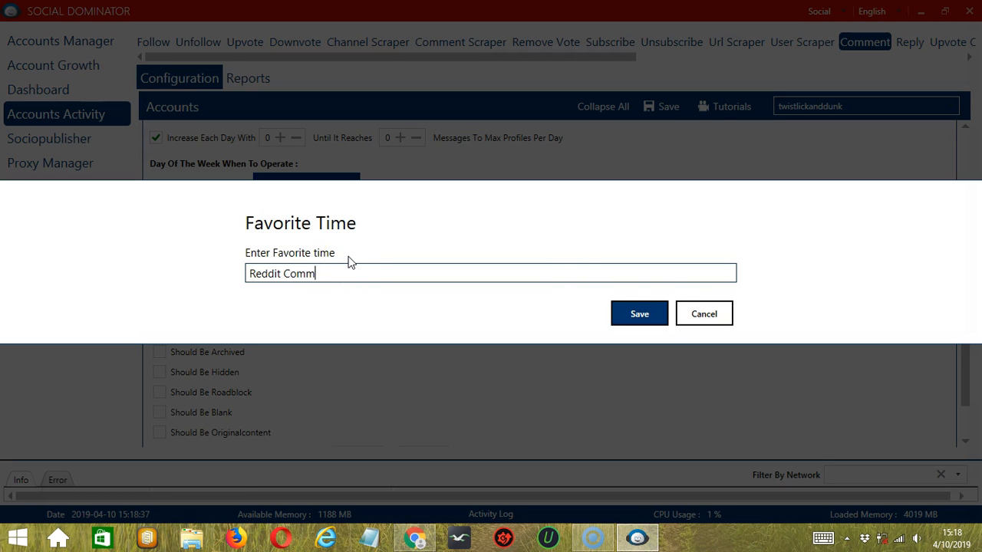
{"action": "left_click", "coordinate": [653, 311]}
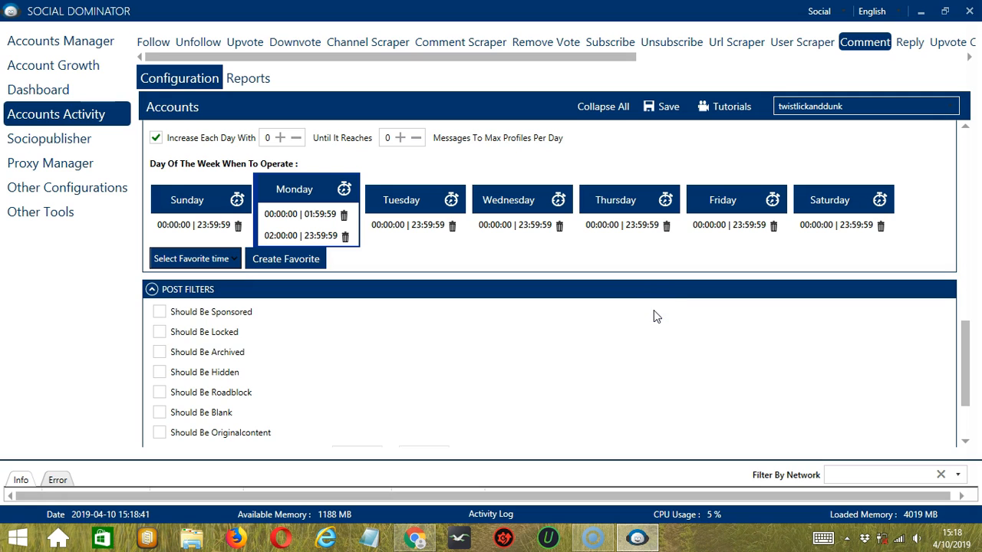
{"action": "left_click", "coordinate": [203, 264]}
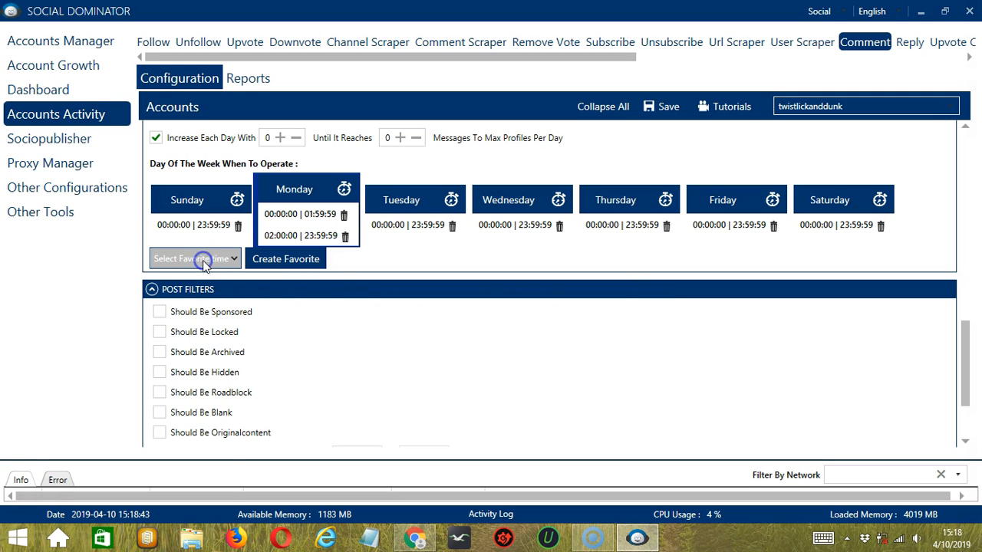
{"action": "scroll", "coordinate": [146, 387], "scroll_direction": "down", "scroll_amount": 15}
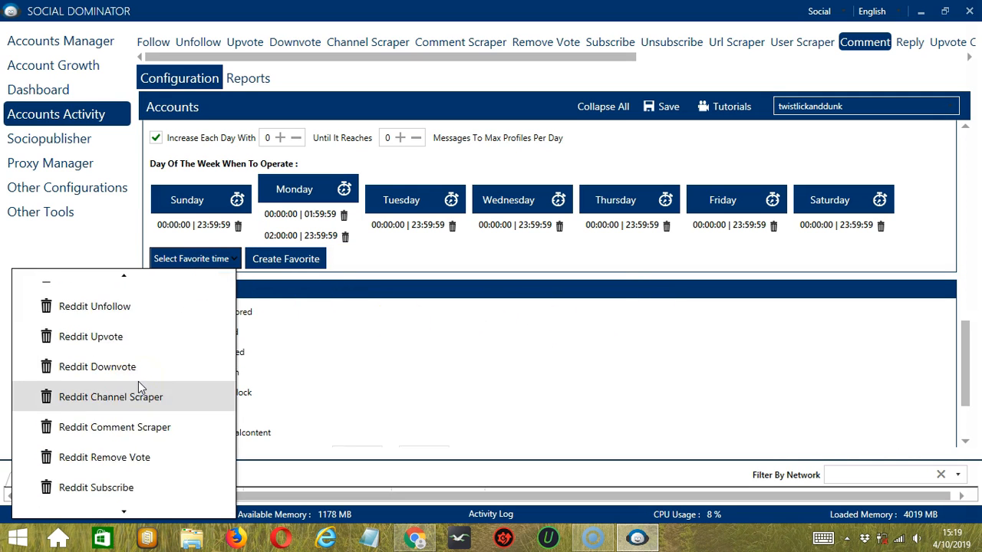
{"action": "left_click", "coordinate": [157, 504]}
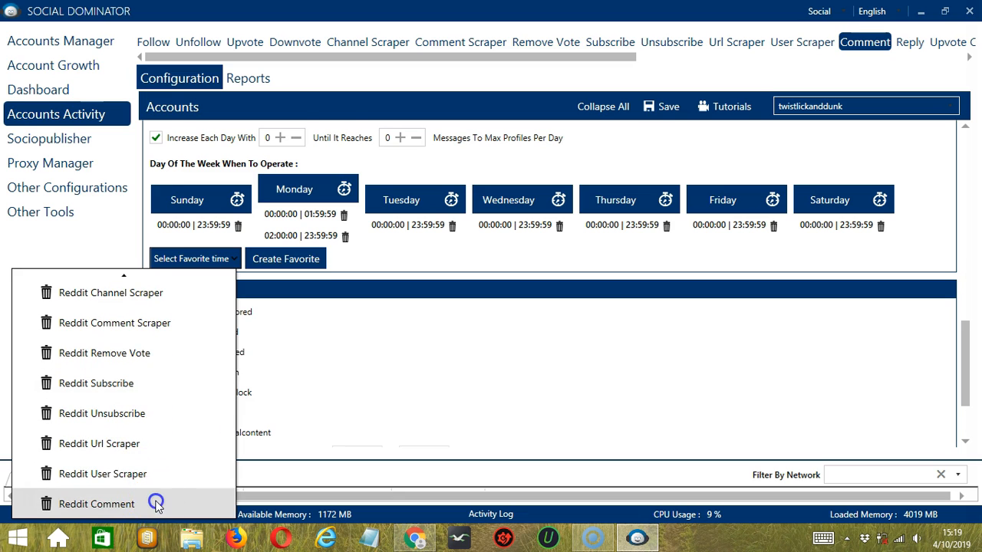
- Review the post filter options one by one, from Should Be Sponsored through Should Be Originalcontent and the gold count range
{"action": "scroll", "coordinate": [493, 341], "scroll_direction": "down", "scroll_amount": 3}
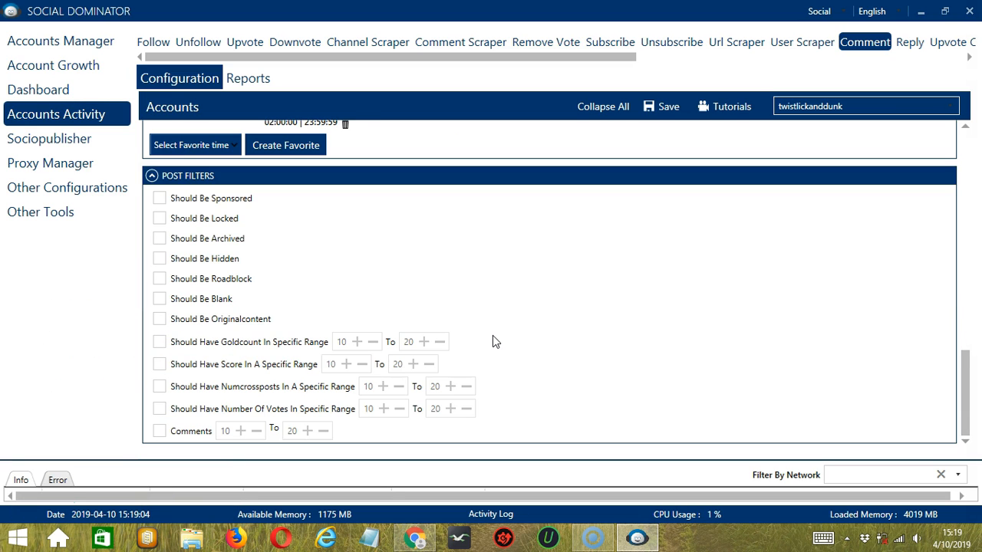
{"action": "left_click", "coordinate": [489, 331]}
{"action": "left_click", "coordinate": [162, 204]}
{"action": "left_click", "coordinate": [161, 219]}
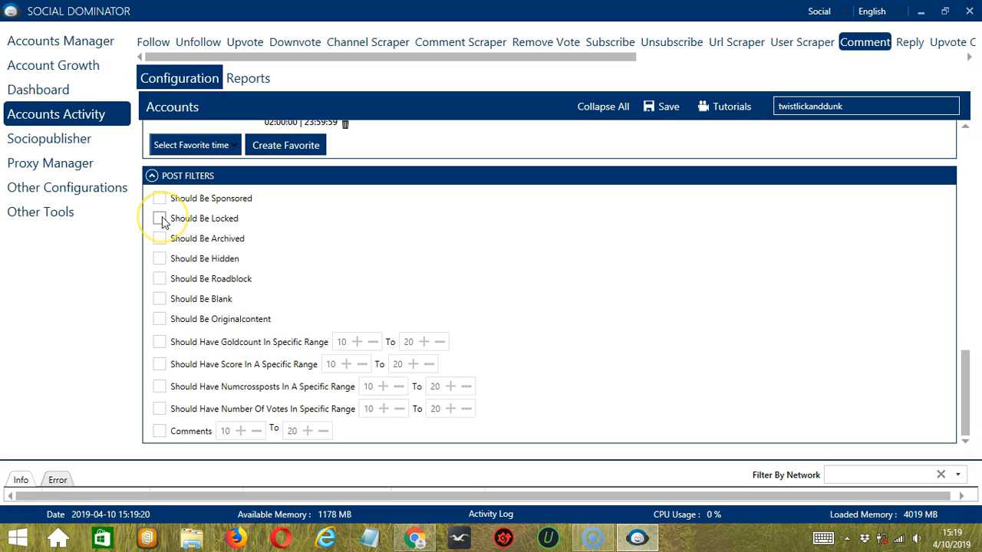
{"action": "left_click", "coordinate": [161, 219]}
{"action": "left_click", "coordinate": [161, 240]}
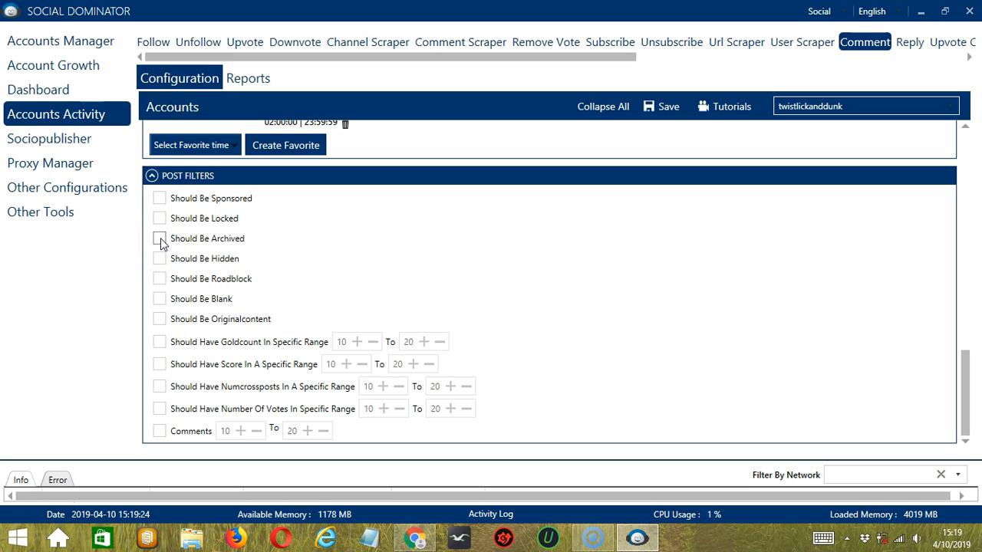
{"action": "left_click", "coordinate": [163, 255]}
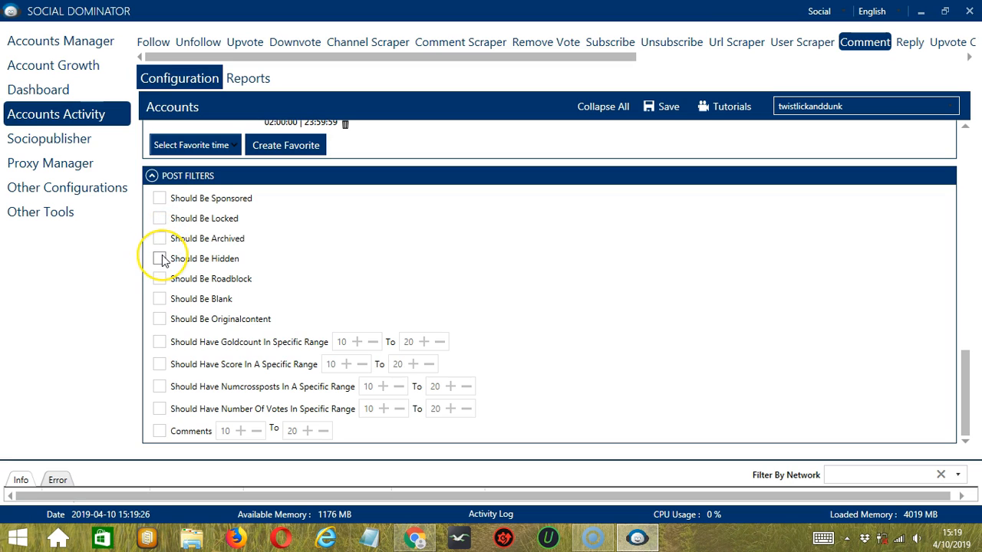
{"action": "left_click", "coordinate": [162, 282]}
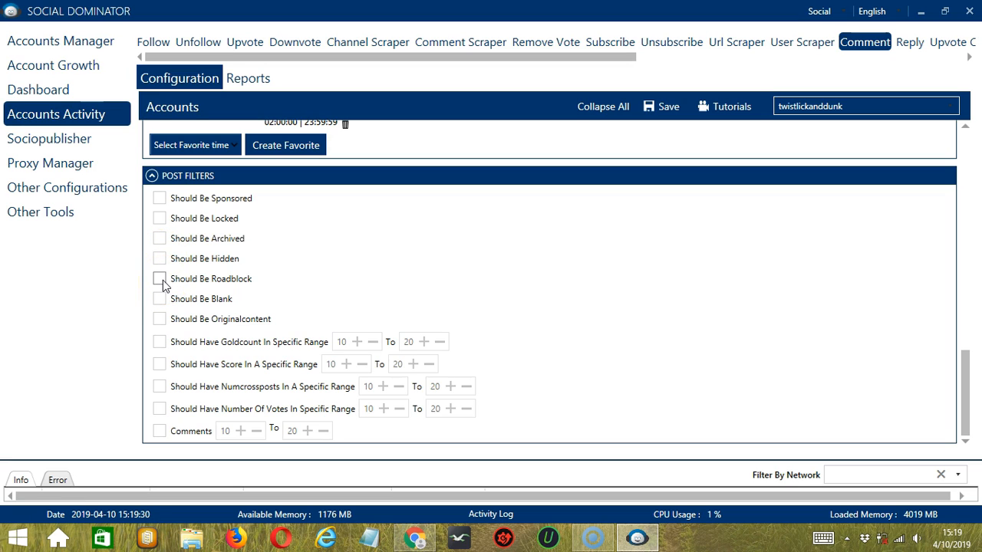
{"action": "left_click", "coordinate": [163, 302]}
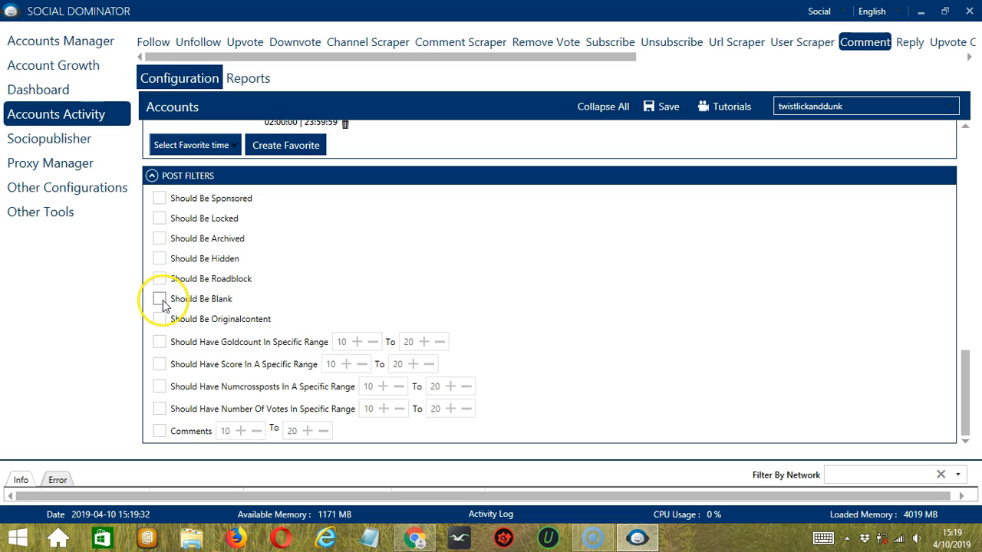
{"action": "left_click", "coordinate": [161, 321]}
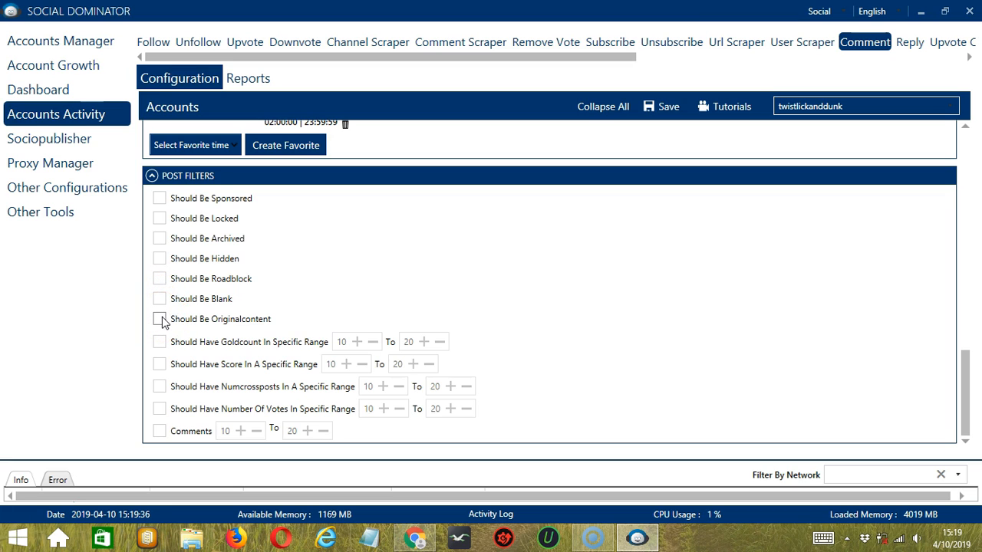
{"action": "left_click", "coordinate": [202, 349]}
- Enable the Comments range filter in the post filters
{"action": "left_click", "coordinate": [158, 431]}
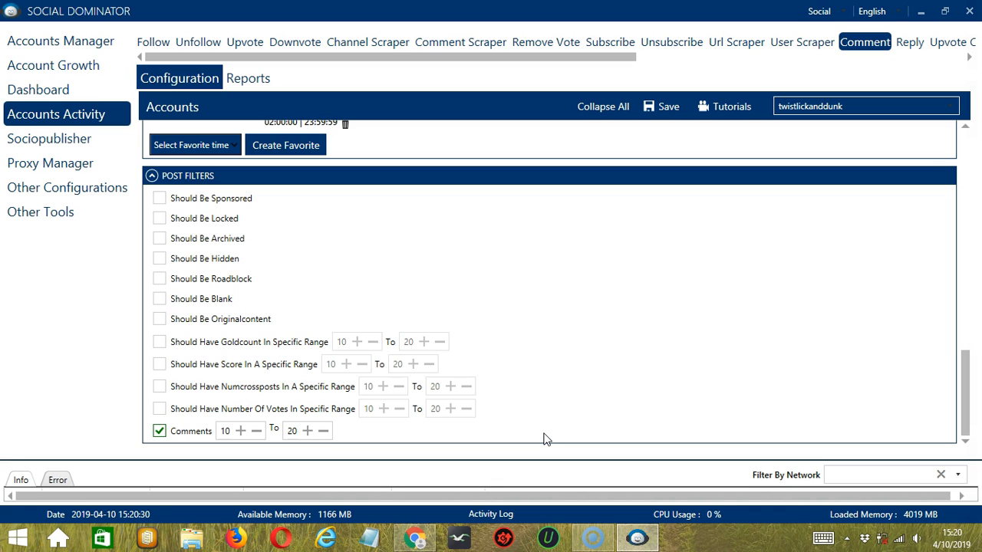
{"action": "left_click", "coordinate": [965, 141]}
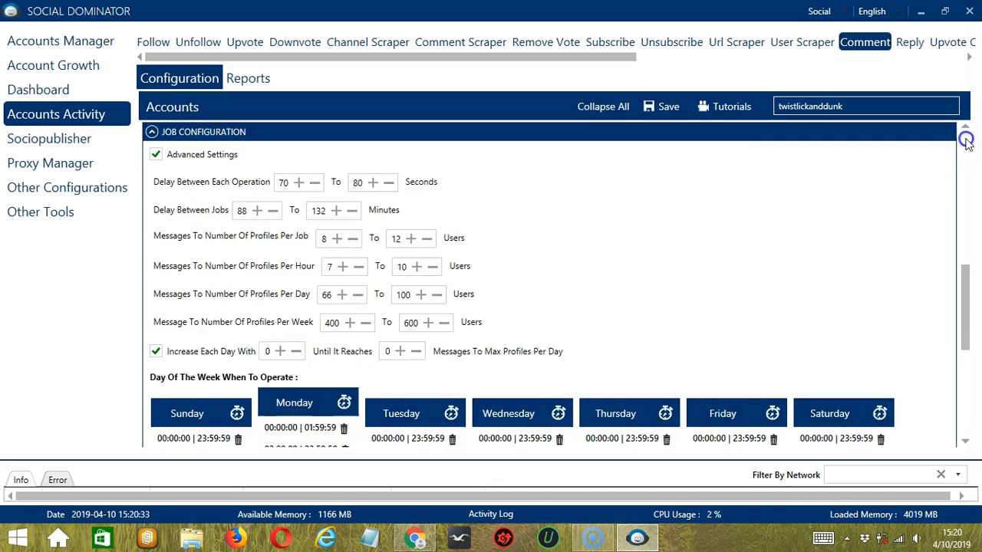
- Save the account's Comment activity configuration and set its status to Active
{"action": "left_click", "coordinate": [667, 109]}
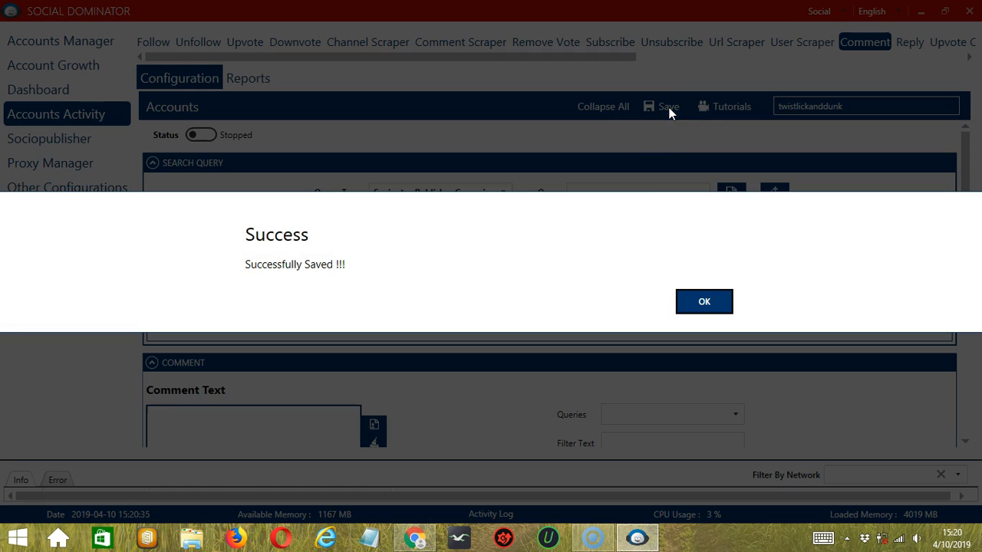
{"action": "left_click", "coordinate": [688, 305]}
{"action": "left_click", "coordinate": [687, 305]}
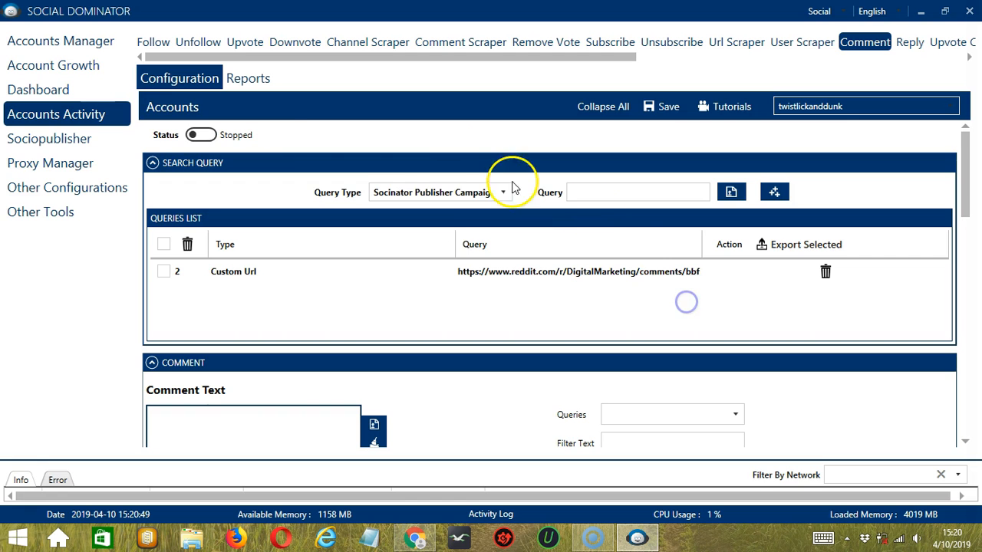
{"action": "left_click", "coordinate": [202, 137]}
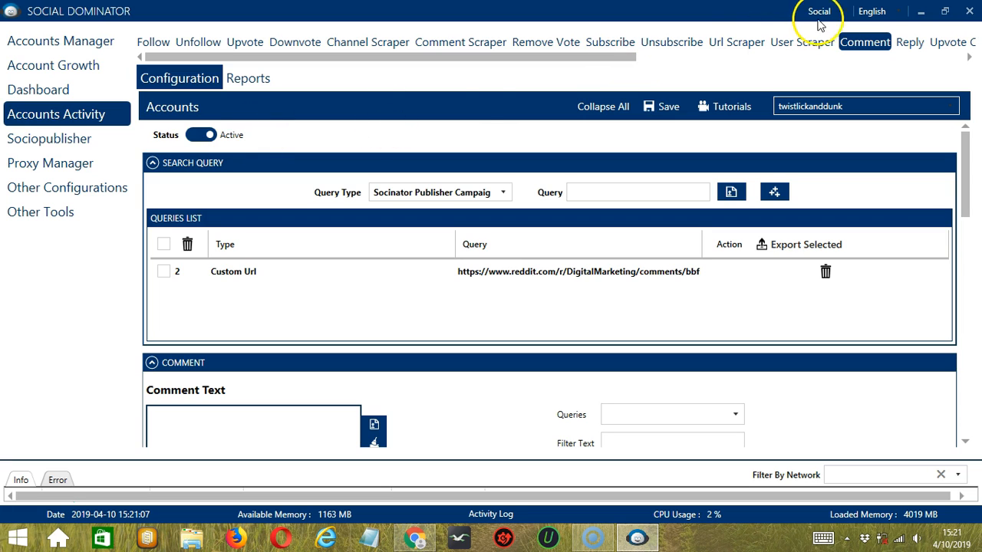
- Switch the social network to Reddit and open the Engage section's Comment campaign setup
{"action": "left_click", "coordinate": [844, 14]}
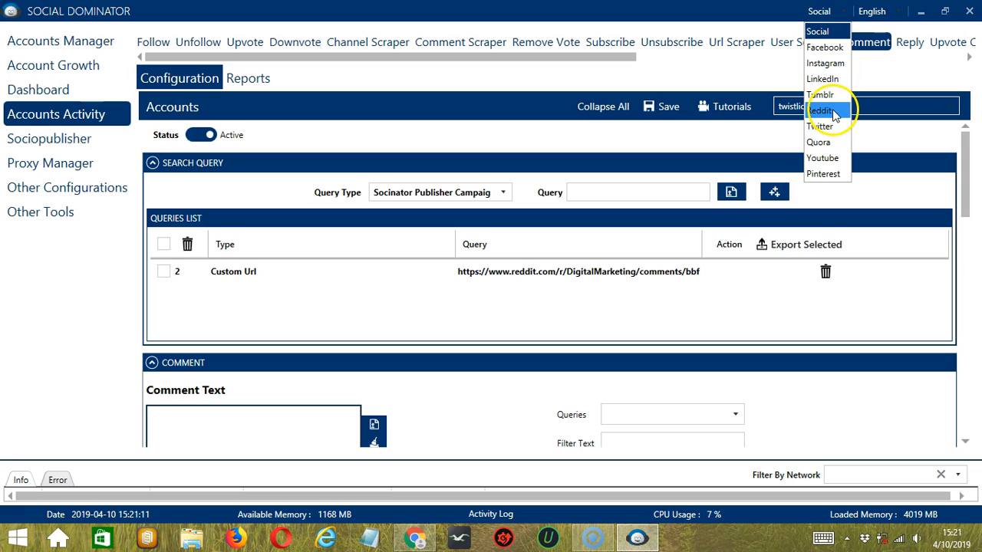
{"action": "left_click", "coordinate": [835, 112]}
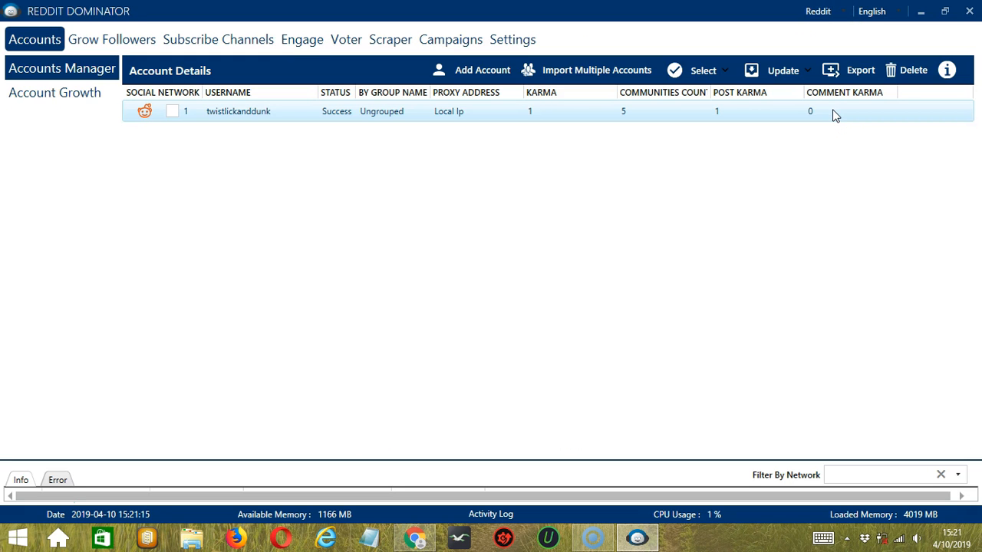
{"action": "left_click", "coordinate": [297, 40]}
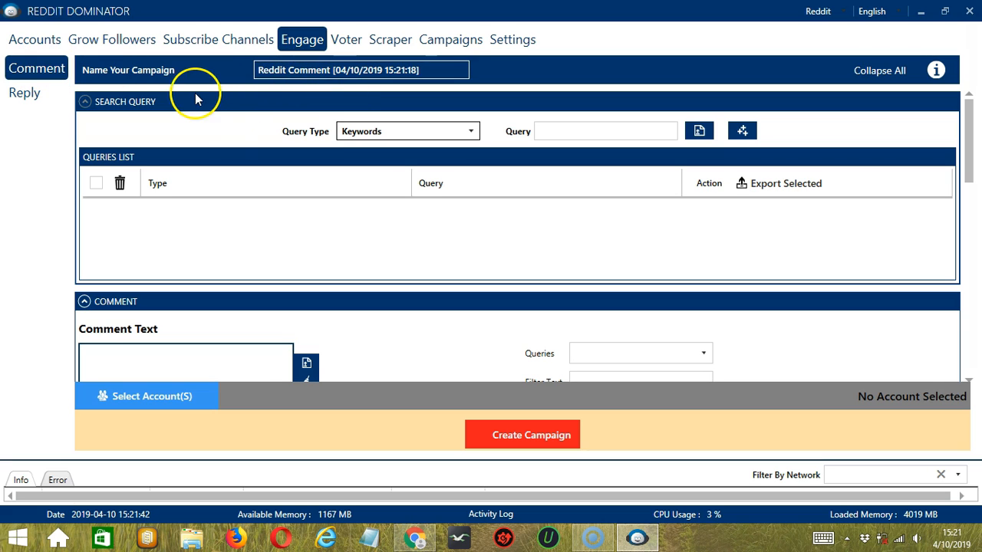
- Add the copied Reddit post link to the campaign's queries list as a Custom Url query
{"action": "left_click", "coordinate": [368, 130]}
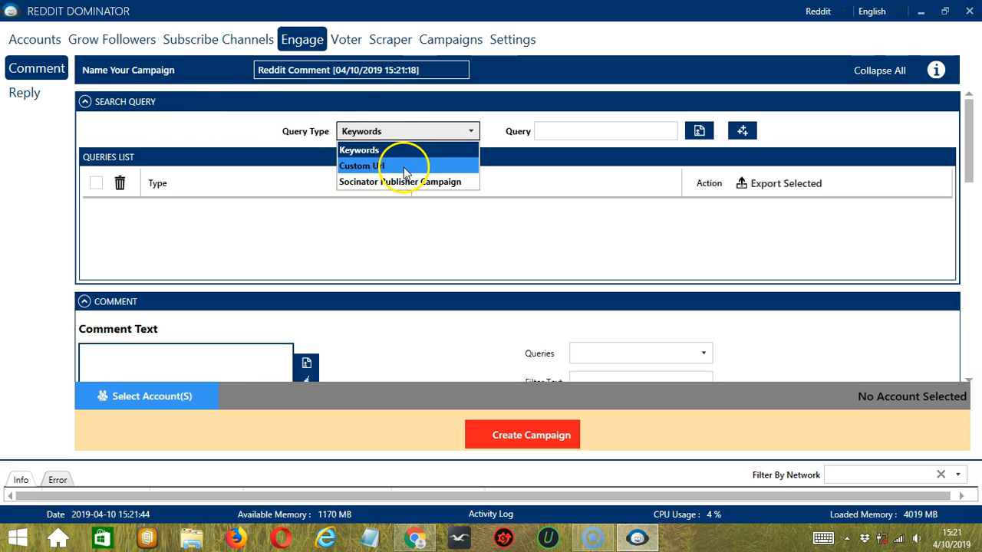
{"action": "left_click", "coordinate": [404, 168]}
{"action": "left_click", "coordinate": [585, 128]}
{"action": "key", "text": "ctrl+v"}
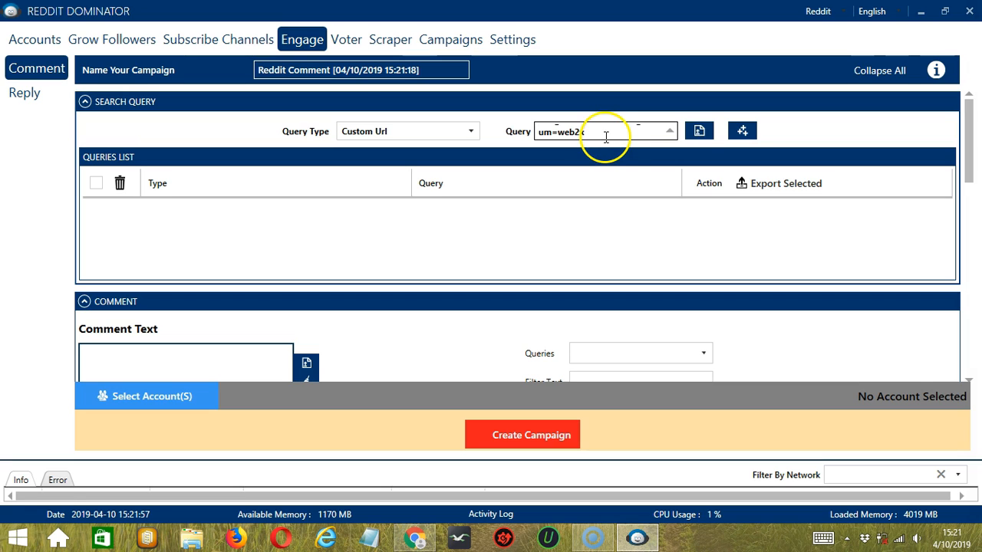
{"action": "left_click", "coordinate": [741, 132]}
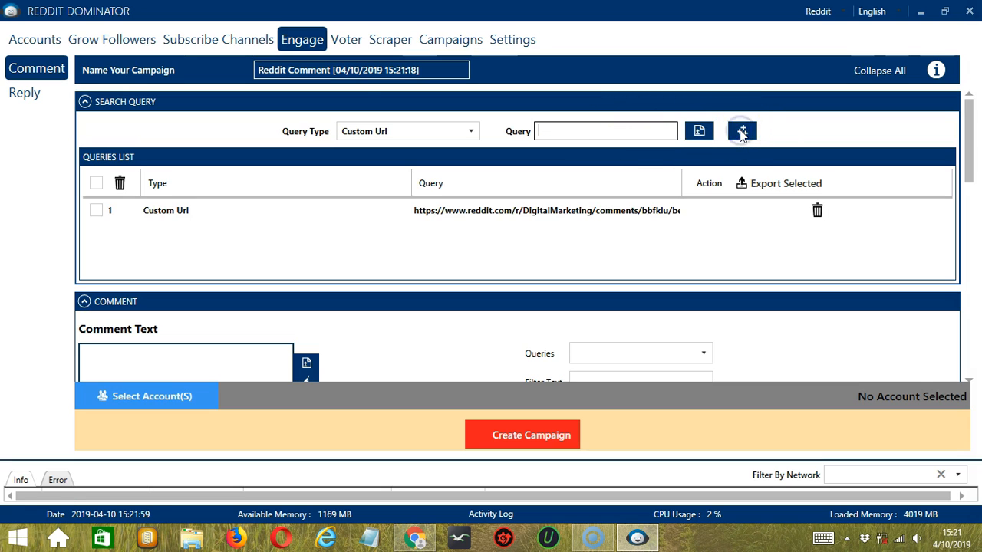
- Add the comment "I think it is." for the Custom Url query to the comment list and view its available actions
{"action": "scroll", "coordinate": [114, 258], "scroll_direction": "down", "scroll_amount": 3}
{"action": "left_click", "coordinate": [120, 178]}
{"action": "type", "text": "I"}
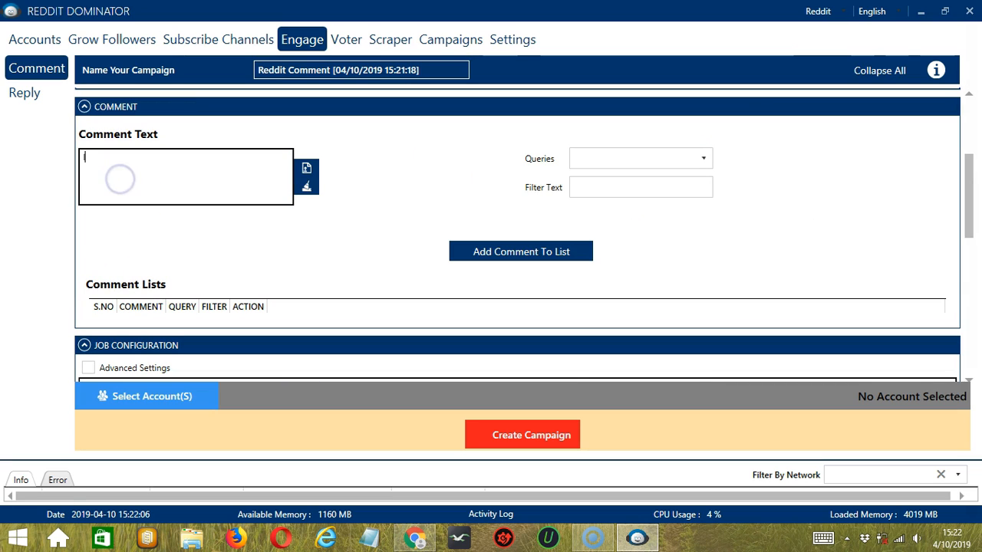
{"action": "type", "text": " think it is."}
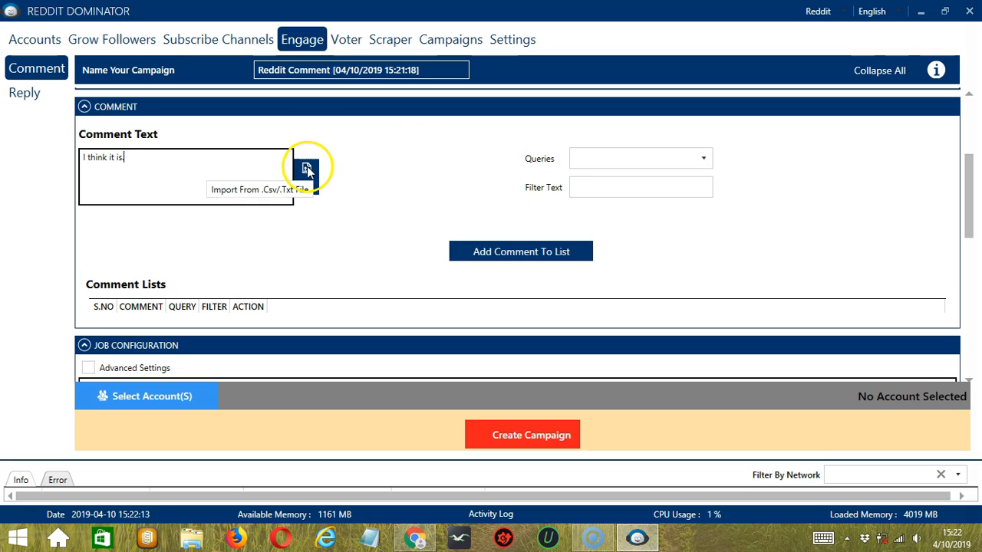
{"action": "left_click", "coordinate": [635, 158]}
{"action": "left_click", "coordinate": [245, 195]}
{"action": "left_click", "coordinate": [385, 265]}
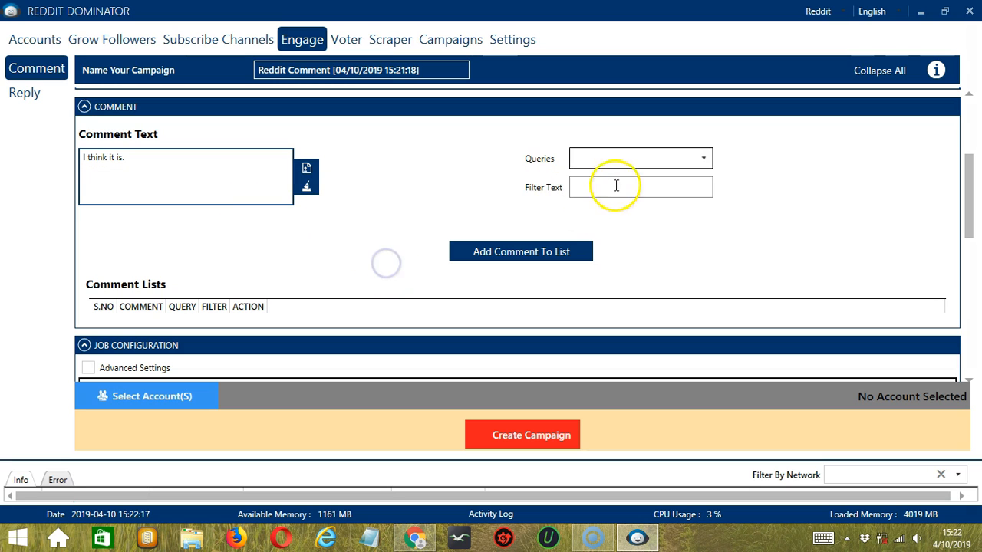
{"action": "left_click", "coordinate": [576, 260]}
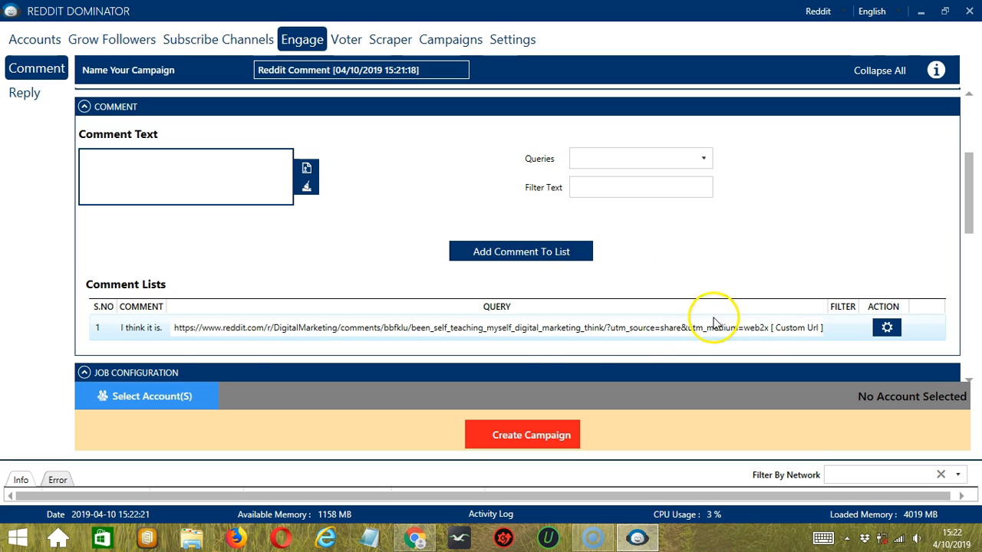
{"action": "left_click", "coordinate": [884, 328]}
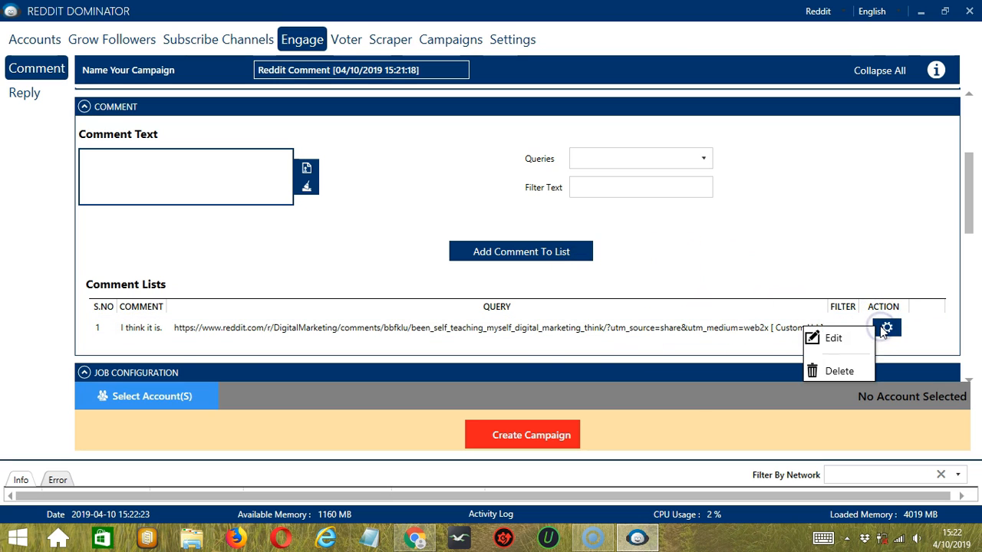
{"action": "left_click", "coordinate": [905, 176]}
- Enable the Comments range filter of 10 to 20 in the campaign's post filters
{"action": "scroll", "coordinate": [114, 149], "scroll_direction": "down", "scroll_amount": 5}
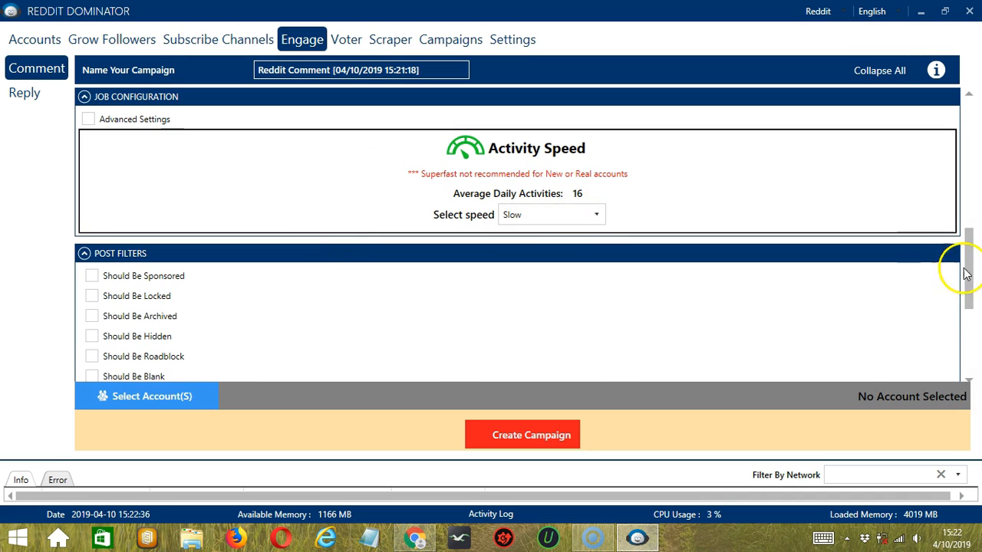
{"action": "scroll", "coordinate": [345, 199], "scroll_direction": "down", "scroll_amount": 3}
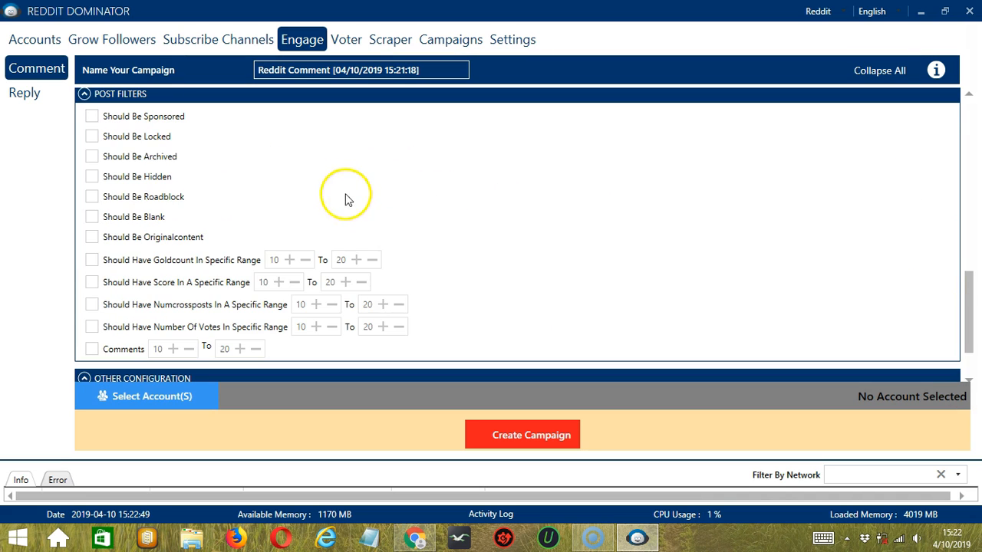
{"action": "left_click", "coordinate": [92, 351]}
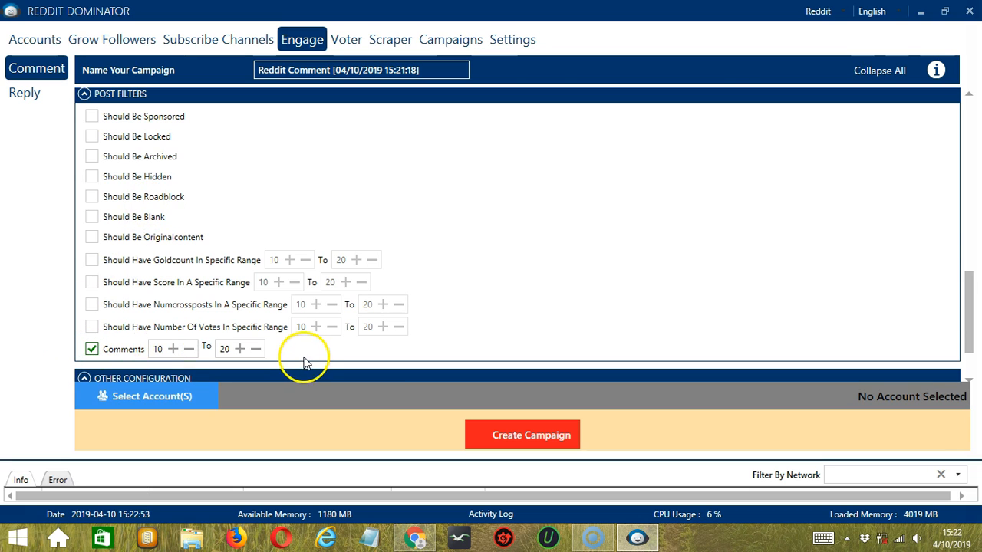
- Enable Unique Comment with the option "Post unique comment on a specific post from each account"
{"action": "scroll", "coordinate": [269, 315], "scroll_direction": "down", "scroll_amount": 2}
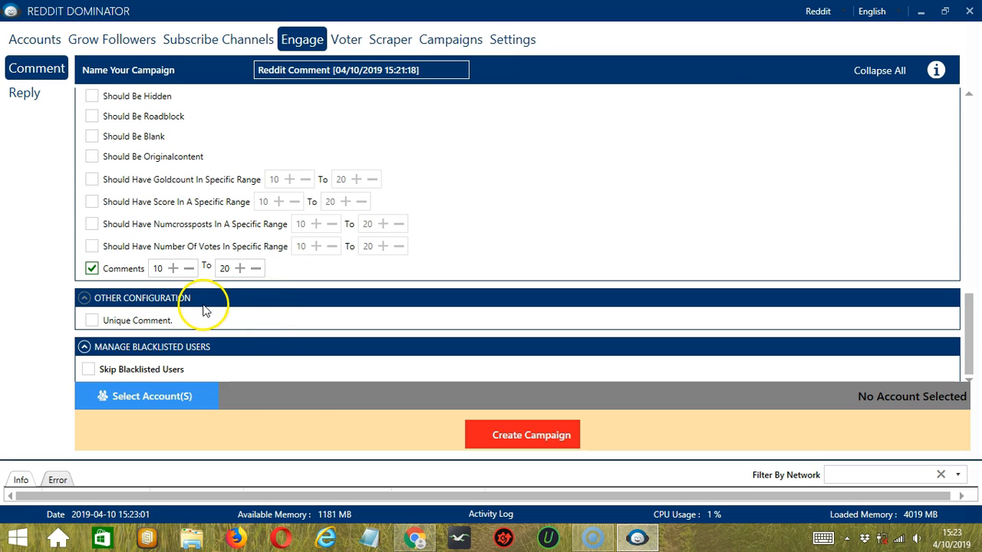
{"action": "left_click", "coordinate": [94, 321]}
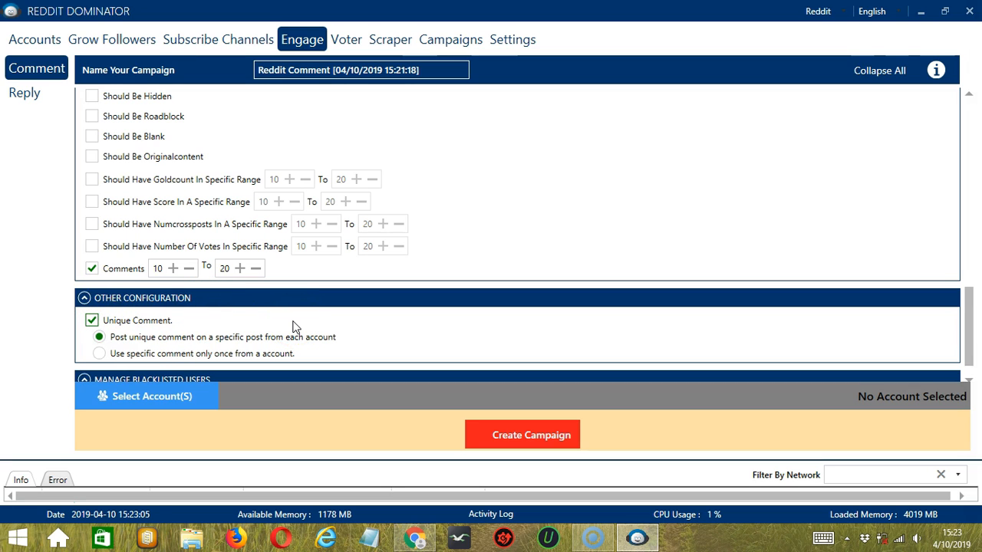
{"action": "left_click", "coordinate": [317, 343]}
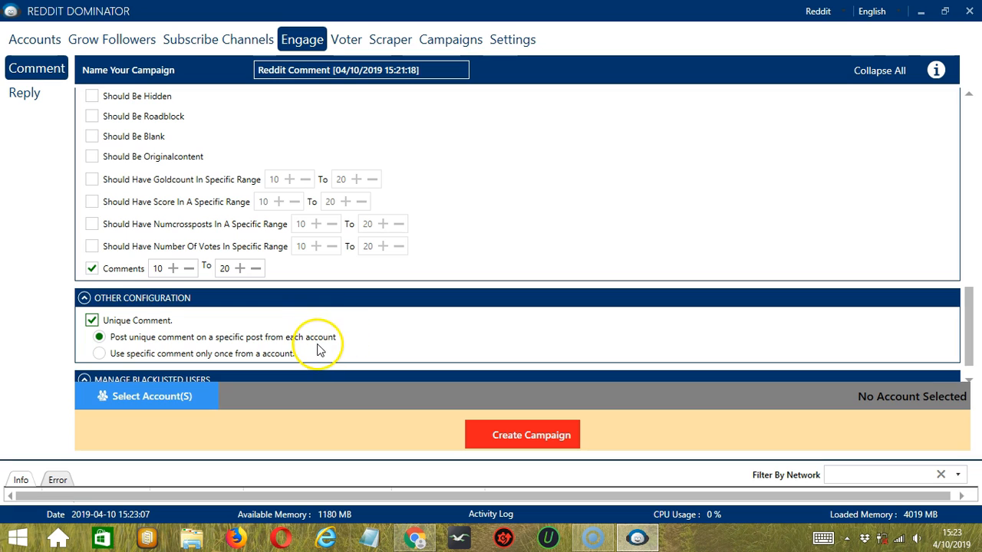
{"action": "left_click", "coordinate": [99, 353]}
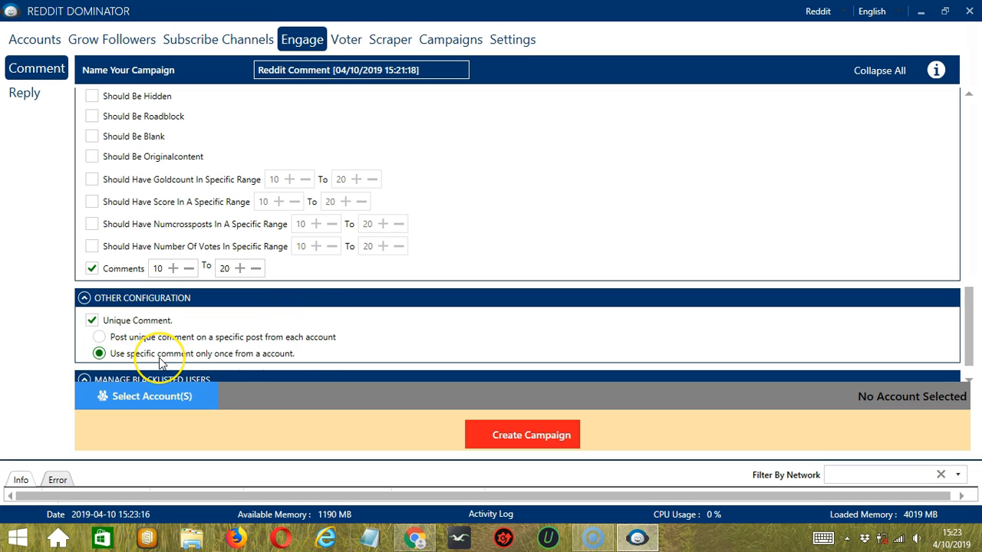
{"action": "left_click", "coordinate": [99, 338]}
- Enable Skip Blacklisted Users for the campaign with the Private Blacklist option
{"action": "scroll", "coordinate": [487, 275], "scroll_direction": "down", "scroll_amount": 1}
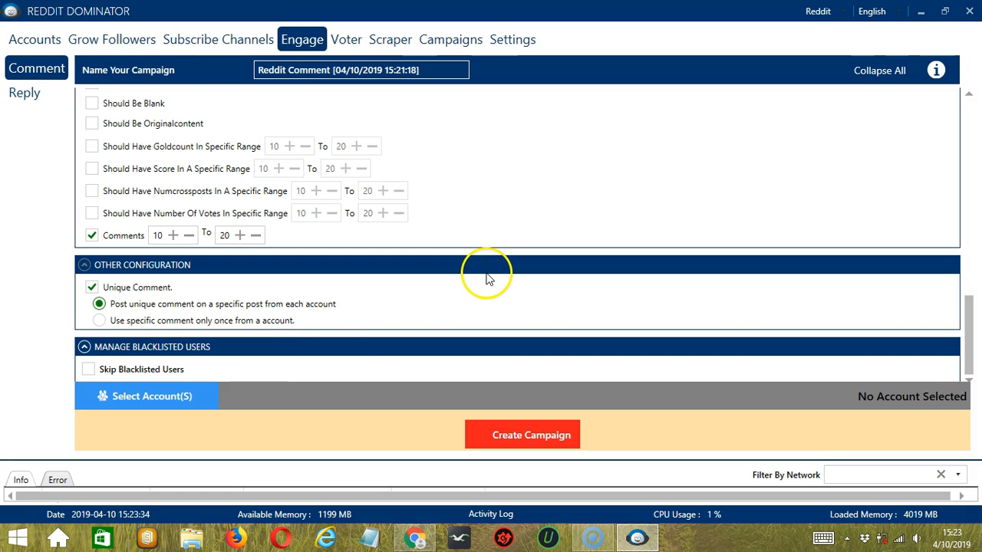
{"action": "left_click", "coordinate": [295, 372]}
{"action": "left_click", "coordinate": [87, 371]}
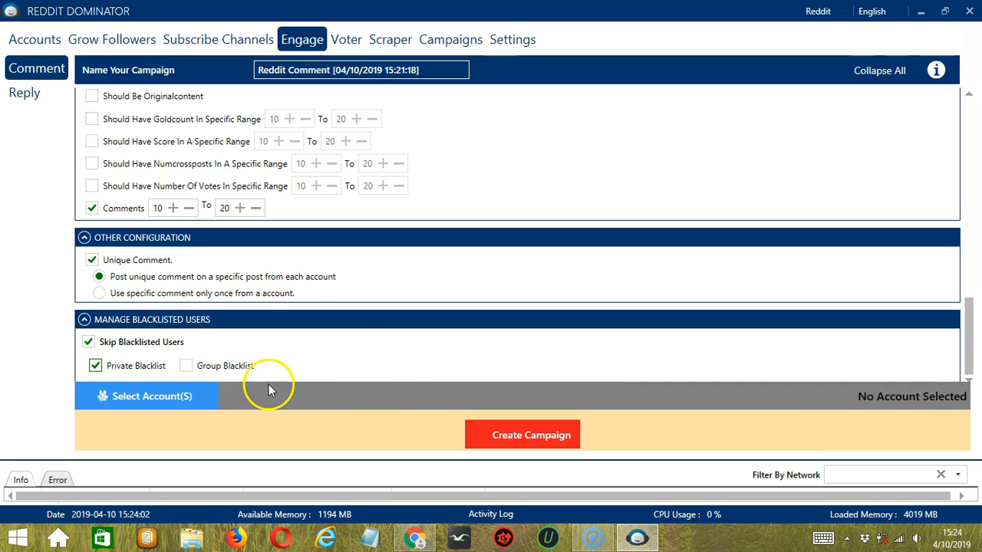
- Assign the only listed Reddit account to the campaign and save the account selection
{"action": "left_click", "coordinate": [209, 397]}
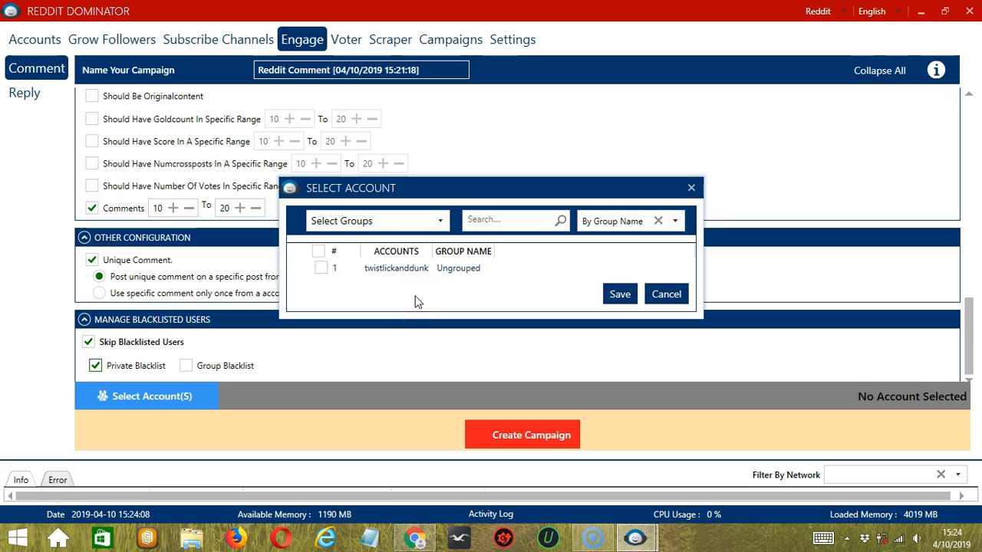
{"action": "left_click", "coordinate": [319, 271]}
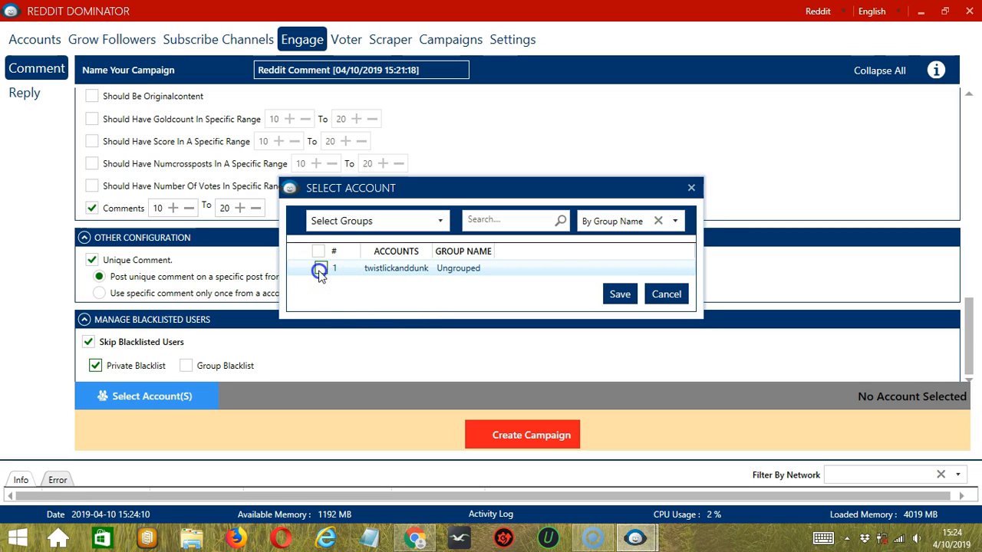
{"action": "left_click", "coordinate": [612, 295]}
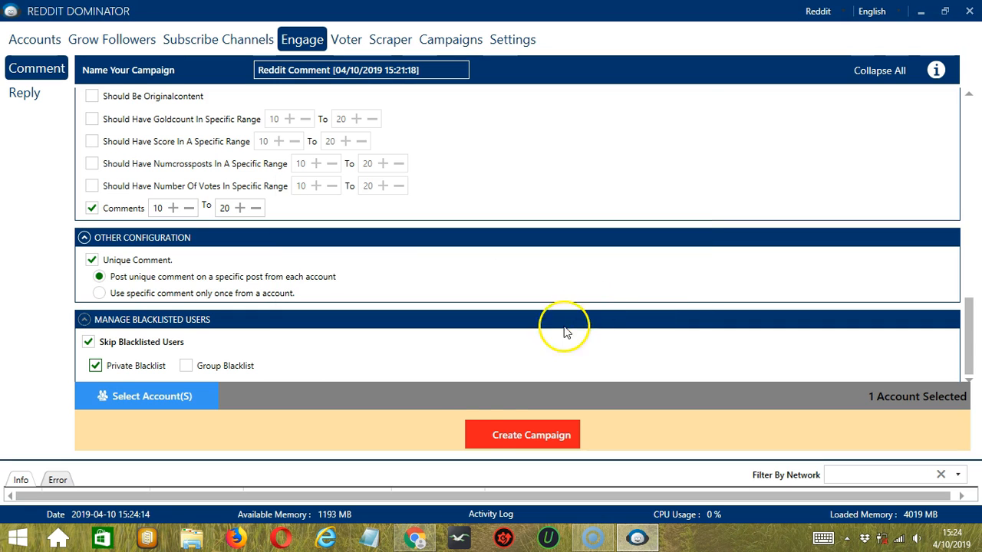
- Create the campaign and override the selected account's existing Comment activity settings
{"action": "left_click", "coordinate": [481, 432]}
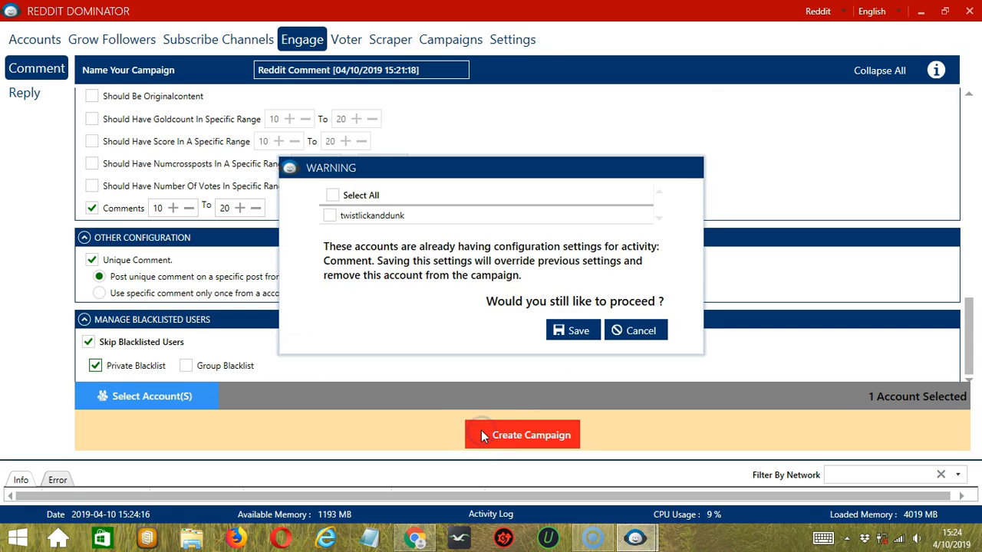
{"action": "left_click", "coordinate": [329, 215]}
{"action": "left_click", "coordinate": [329, 216]}
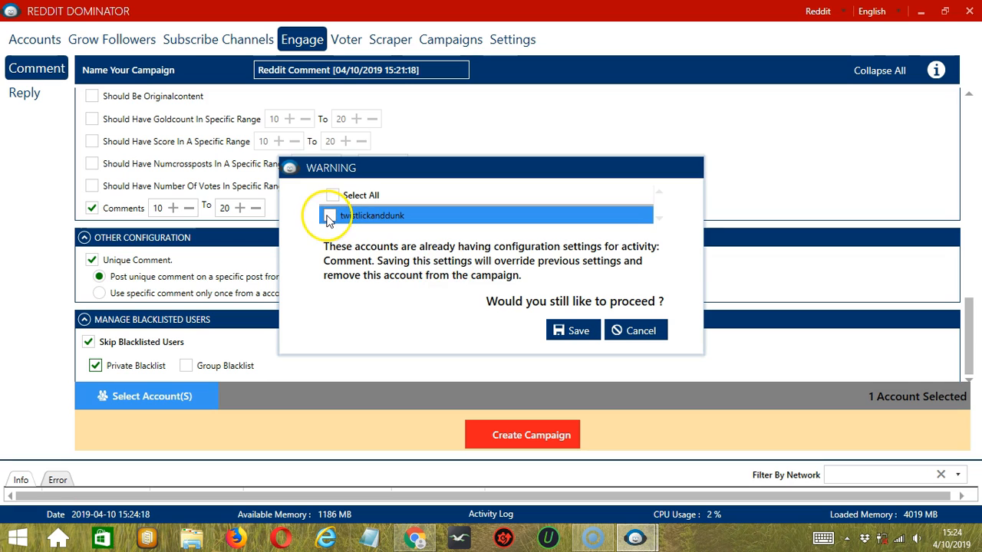
{"action": "left_click", "coordinate": [588, 332]}
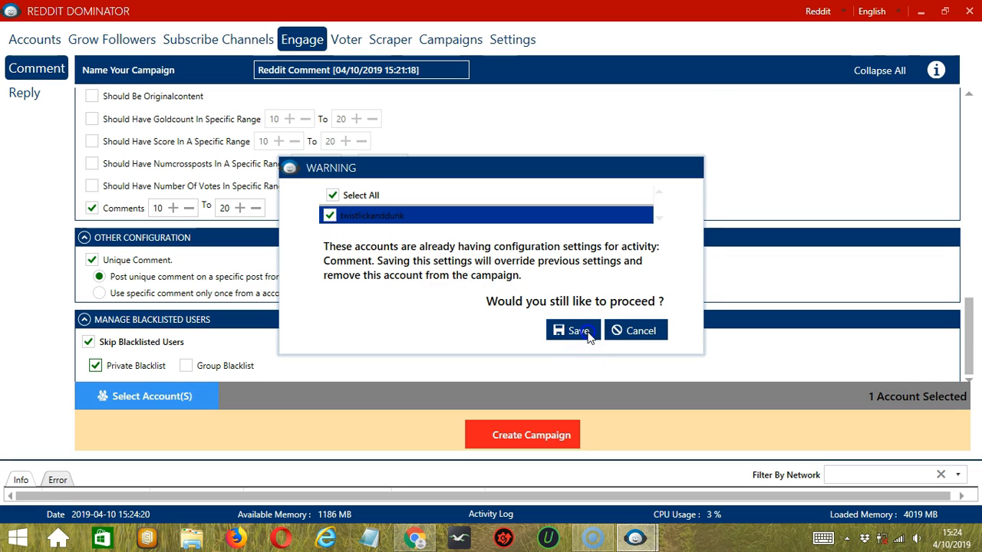
{"action": "left_click", "coordinate": [620, 279]}
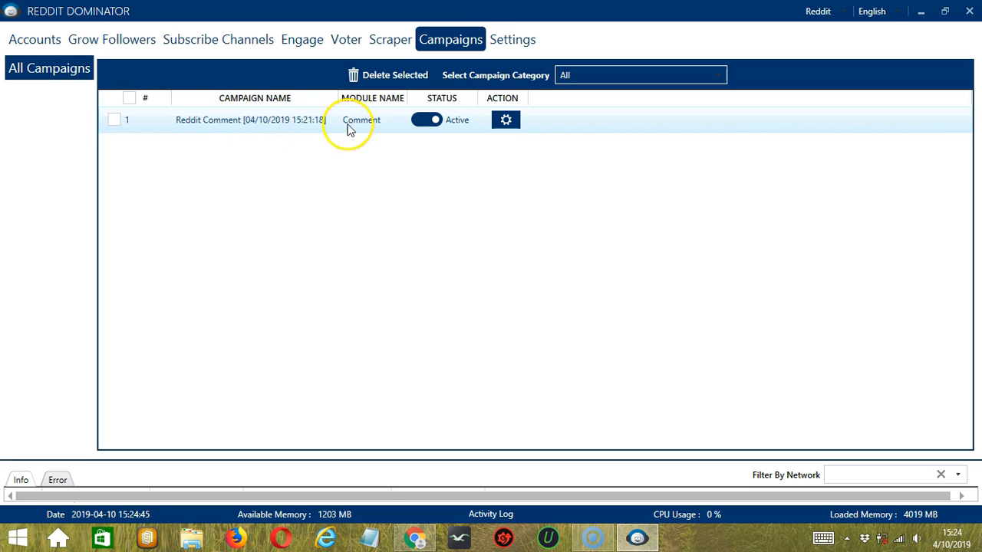
- Pause the Reddit Comment campaign and view its available actions, such as Edit, Duplicate Campaign and Report
{"action": "left_click", "coordinate": [422, 121]}
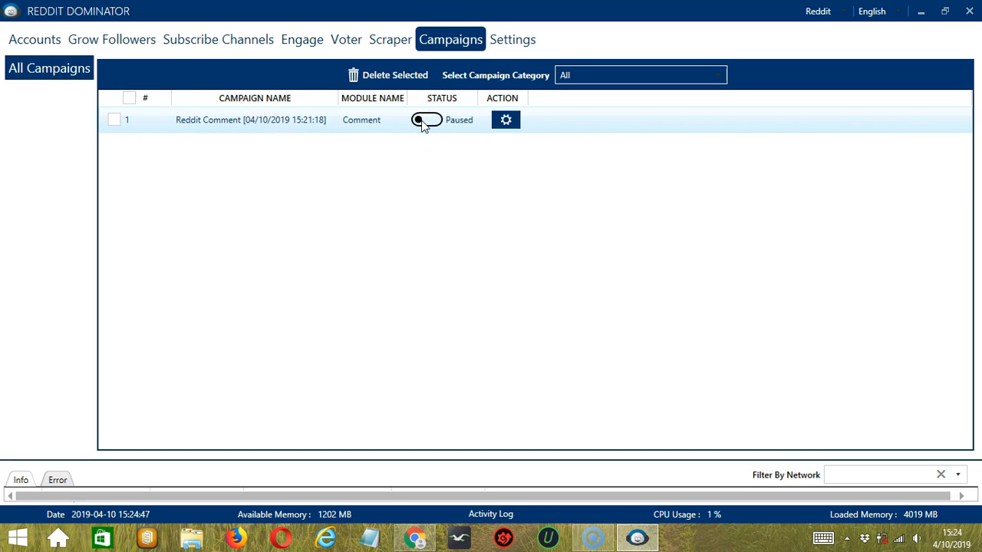
{"action": "left_click", "coordinate": [505, 120]}
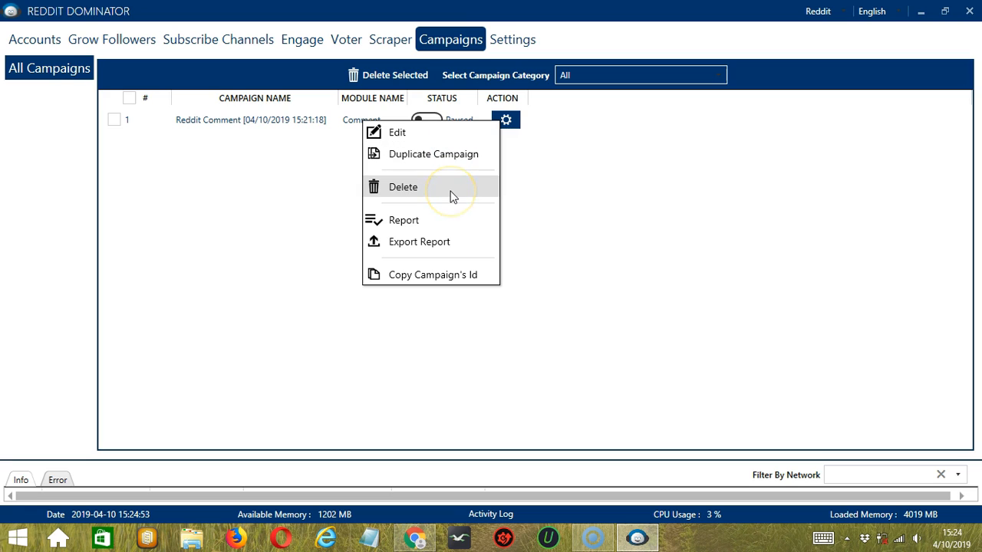
{"action": "left_click", "coordinate": [602, 154]}
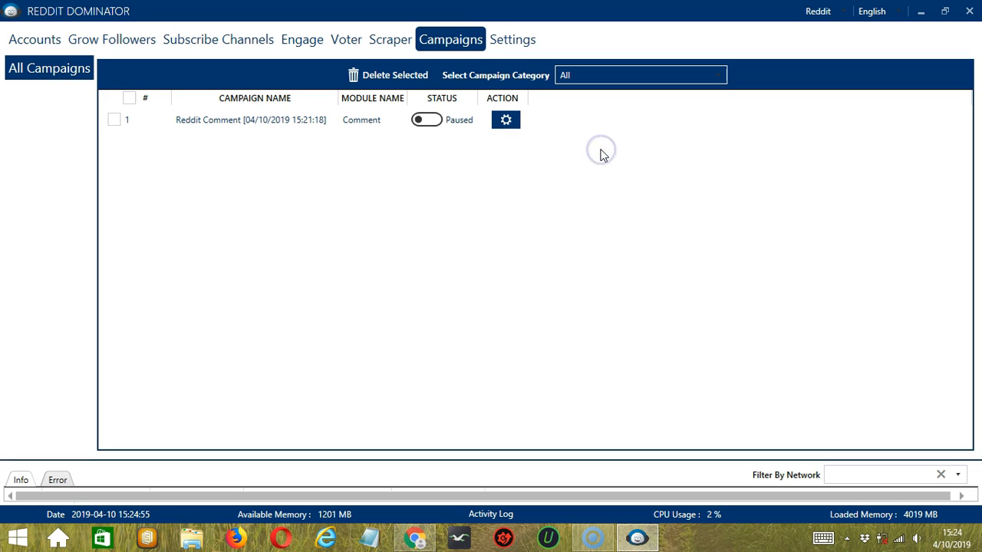